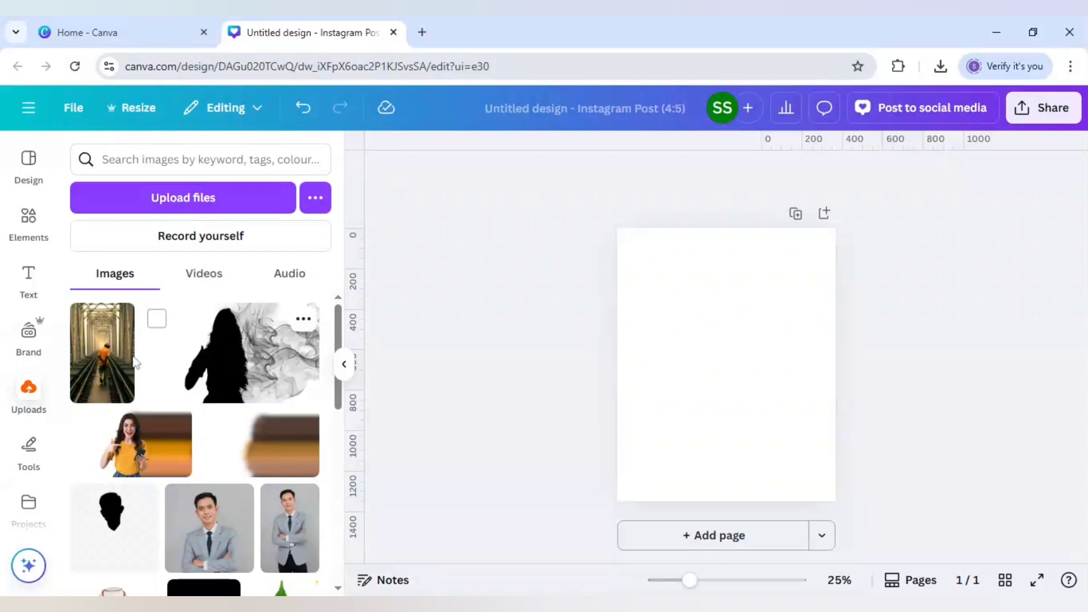
Add the uploaded railway-bridge photo to the page and resize it to sit centred with white margins on all sides
{"action": "left_click", "coordinate": [102, 357]}
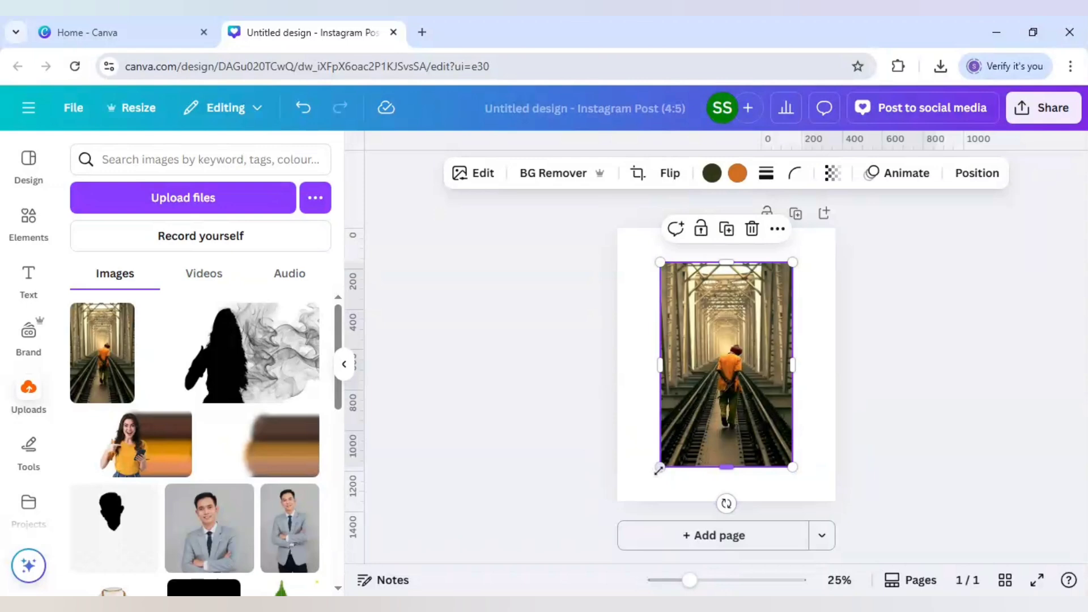
{"action": "left_click_drag", "start_coordinate": [660, 467], "coordinate": [630, 501]}
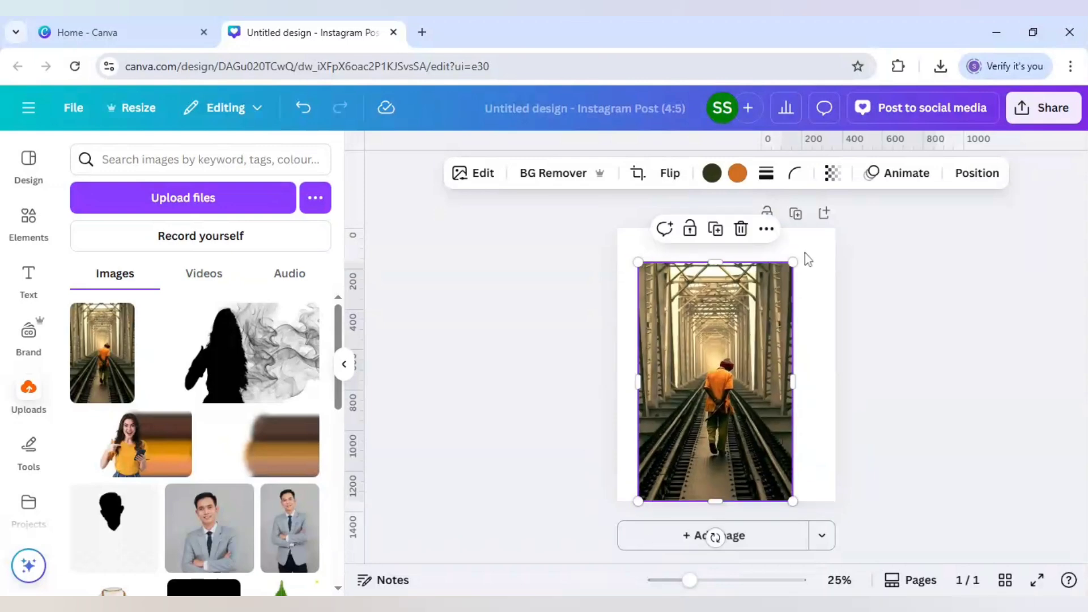
{"action": "left_click_drag", "start_coordinate": [793, 262], "coordinate": [824, 241]}
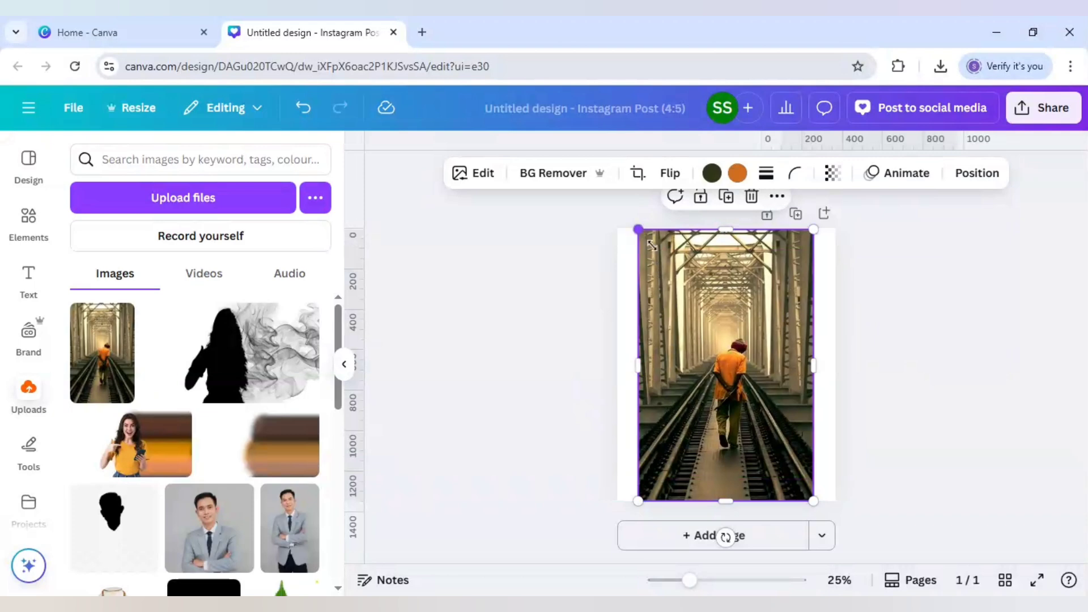
{"action": "left_click_drag", "start_coordinate": [638, 229], "coordinate": [651, 245]}
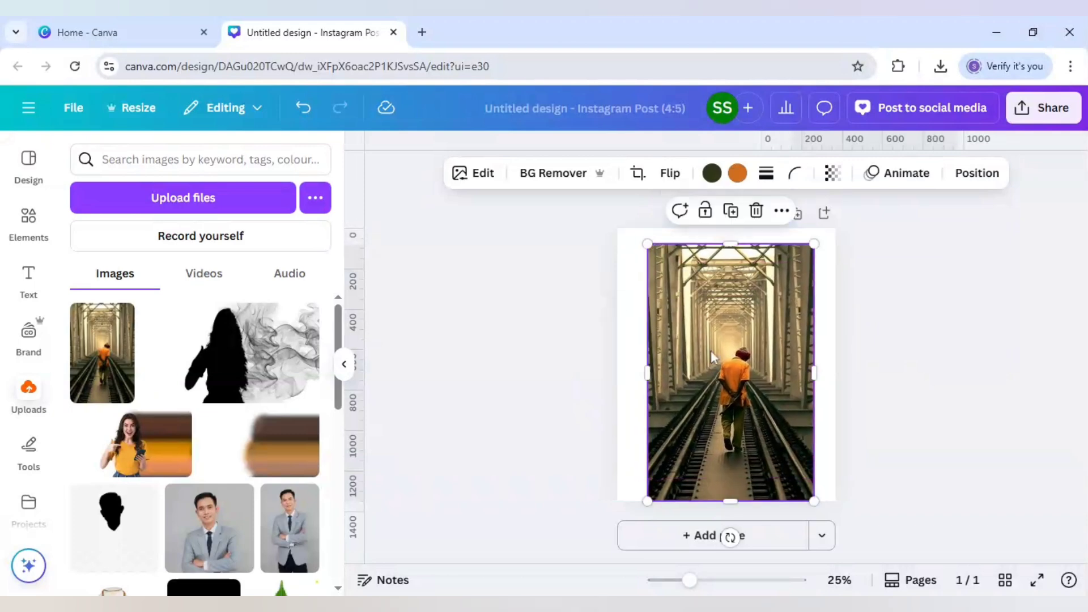
{"action": "left_click_drag", "start_coordinate": [712, 368], "coordinate": [710, 361]}
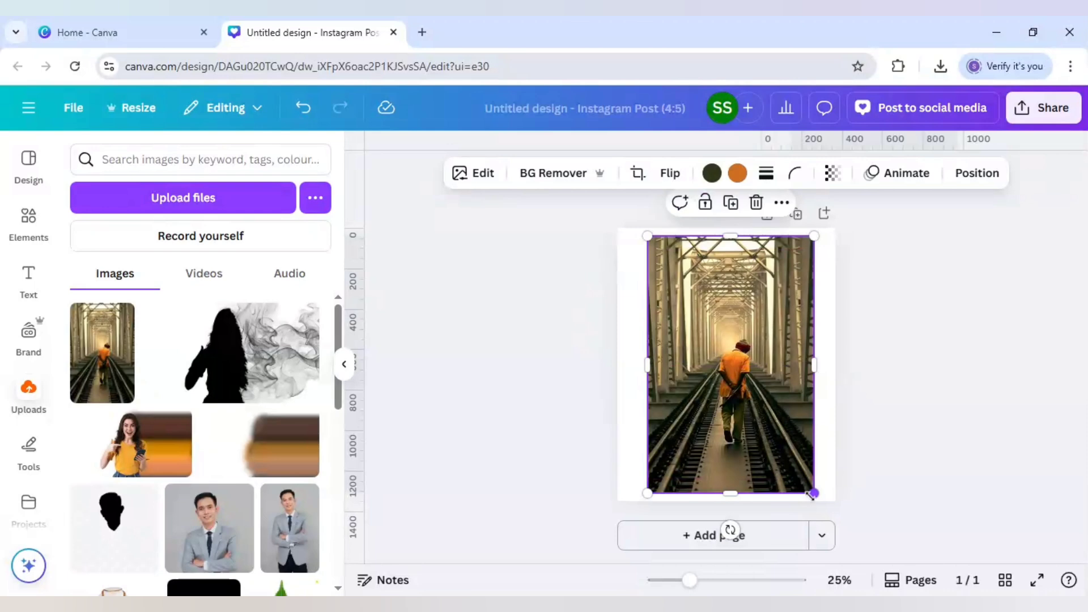
{"action": "left_click_drag", "start_coordinate": [807, 497], "coordinate": [804, 480]}
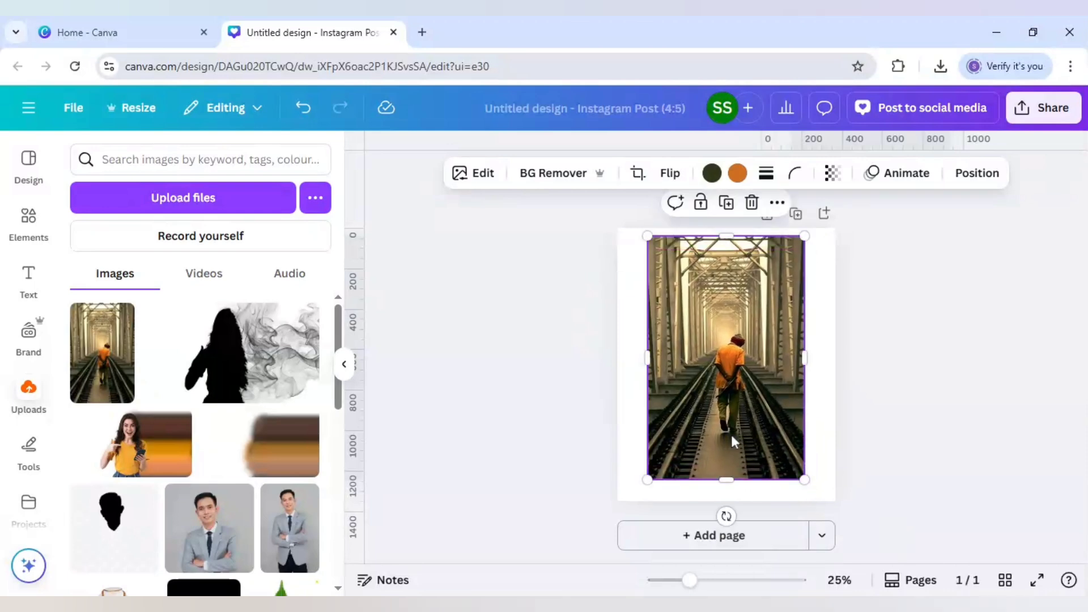
{"action": "left_click_drag", "start_coordinate": [726, 437], "coordinate": [726, 434]}
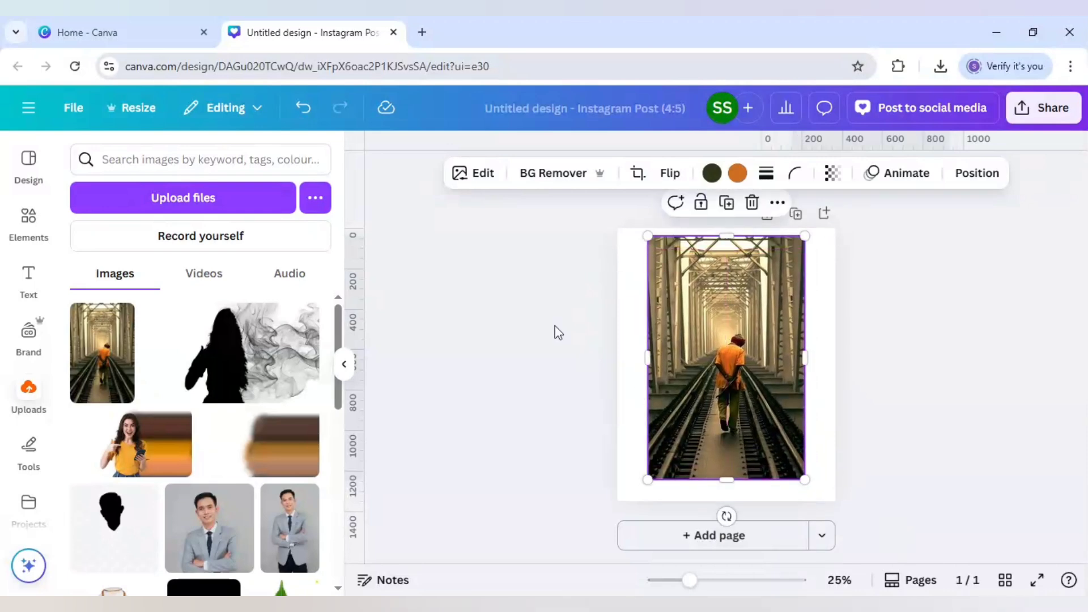
Expand the bridge photo to the Whole Page size with Magic Expand
{"action": "left_click", "coordinate": [473, 176]}
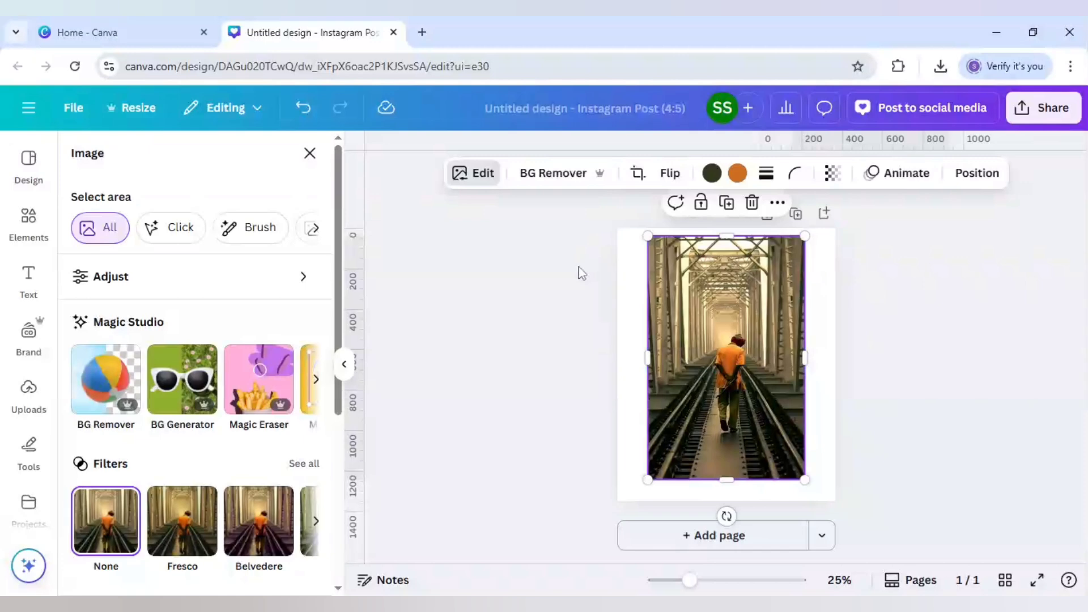
{"action": "left_click", "coordinate": [317, 380]}
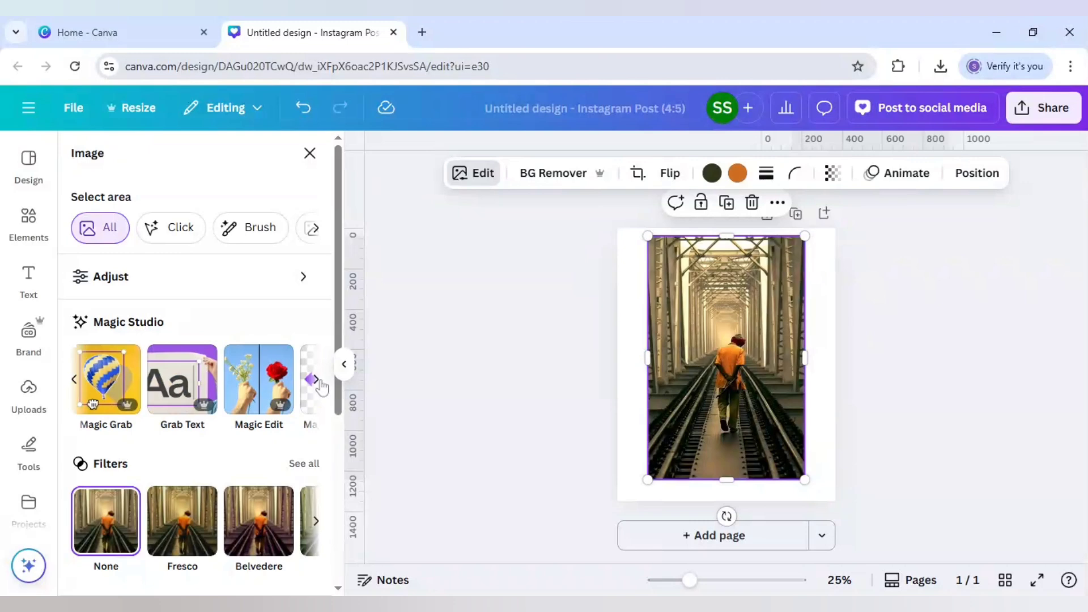
{"action": "left_click", "coordinate": [317, 380]}
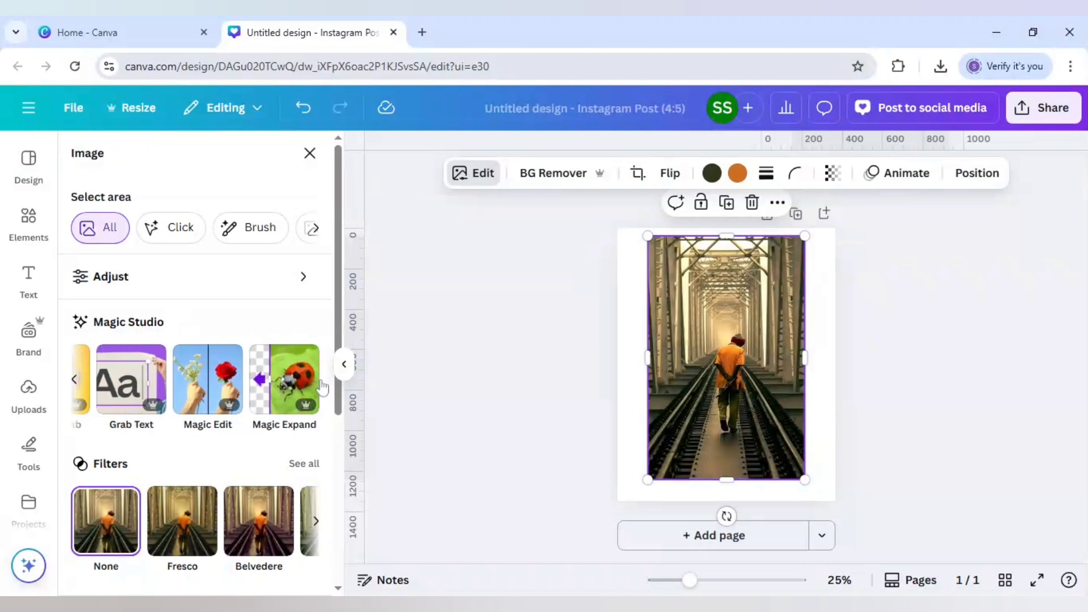
{"action": "left_click", "coordinate": [288, 378]}
{"action": "left_click", "coordinate": [227, 331]}
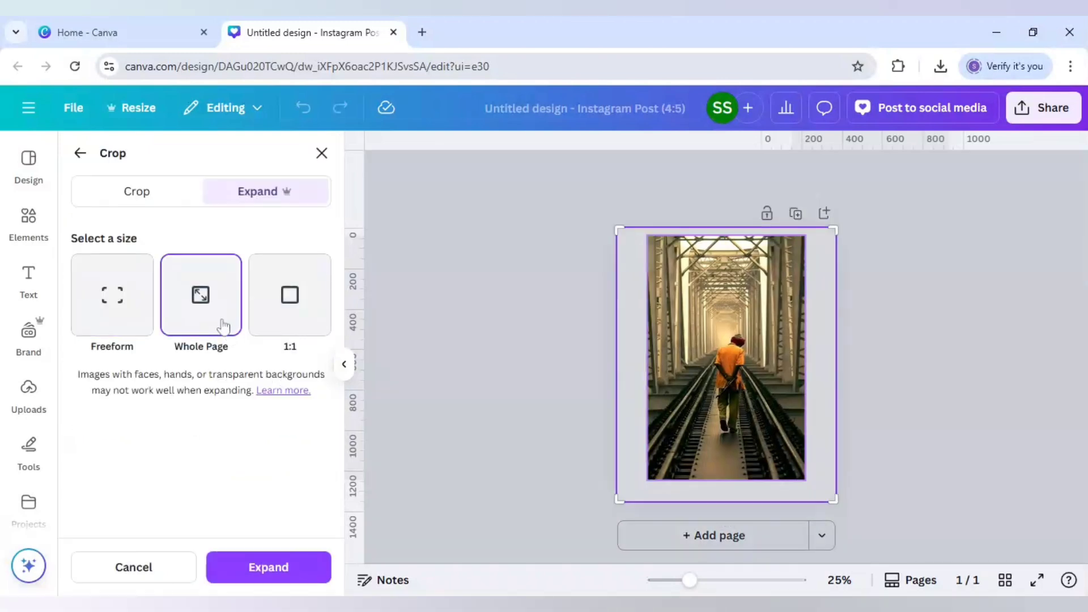
{"action": "left_click", "coordinate": [286, 567]}
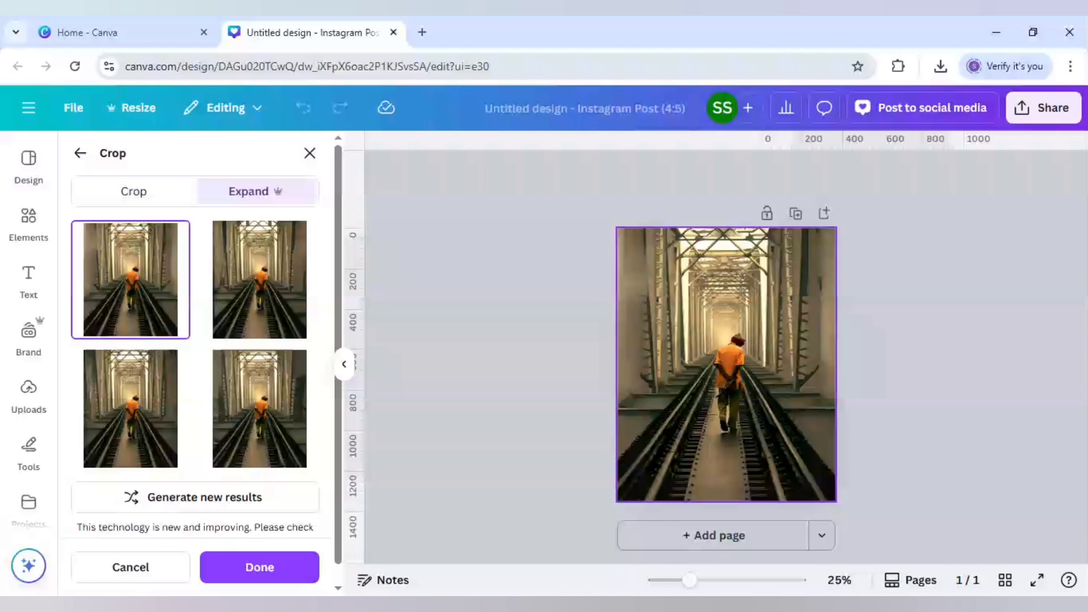
Compare the generated expansions and apply the fourth one to the photo
{"action": "left_click", "coordinate": [274, 315]}
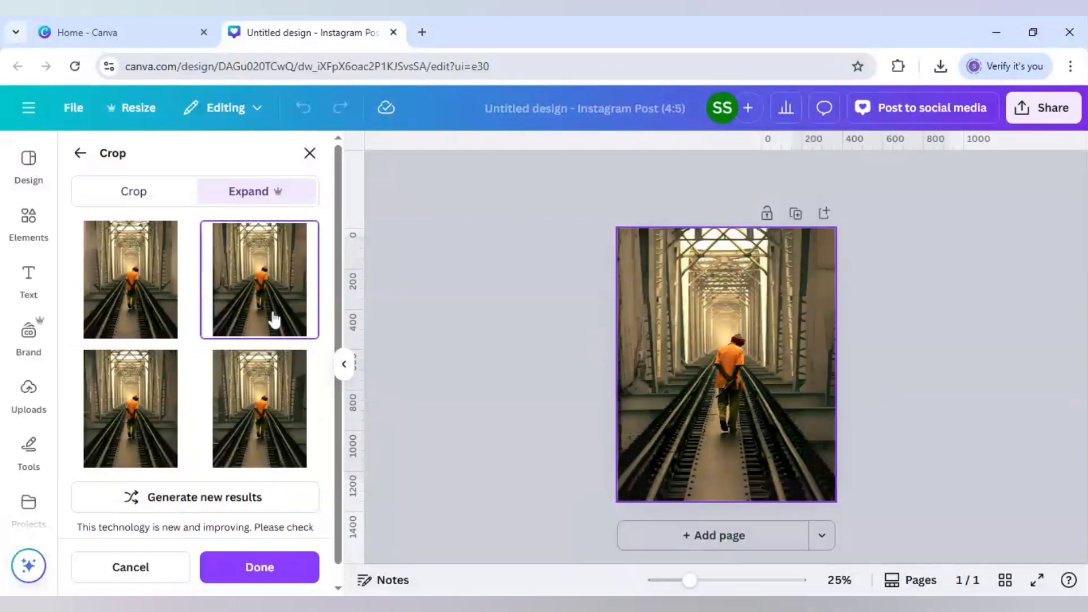
{"action": "left_click", "coordinate": [268, 416]}
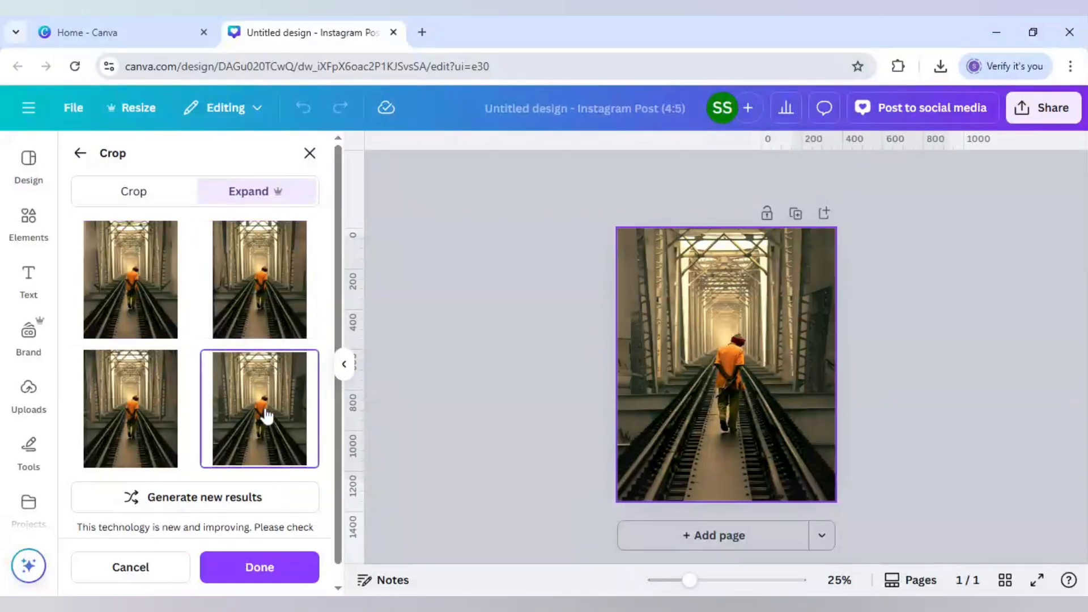
{"action": "left_click", "coordinate": [110, 418]}
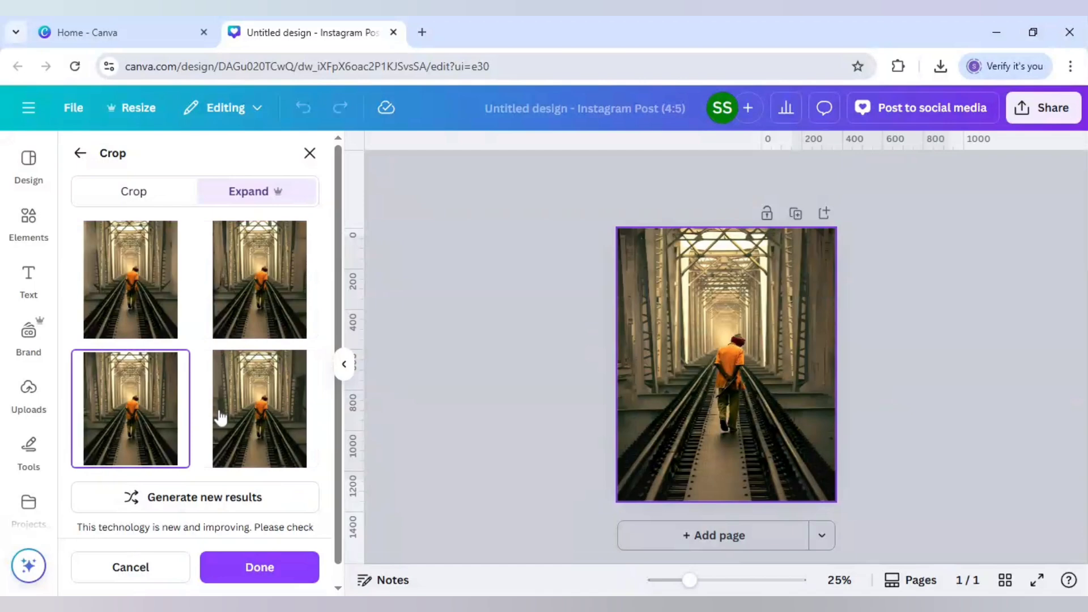
{"action": "left_click", "coordinate": [250, 425]}
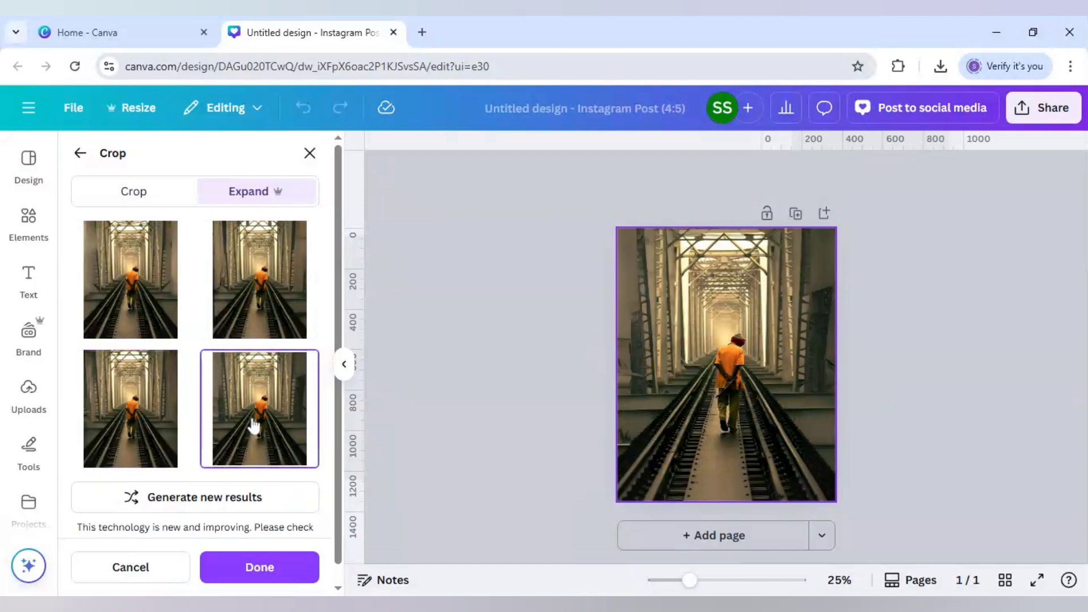
{"action": "left_click", "coordinate": [255, 569]}
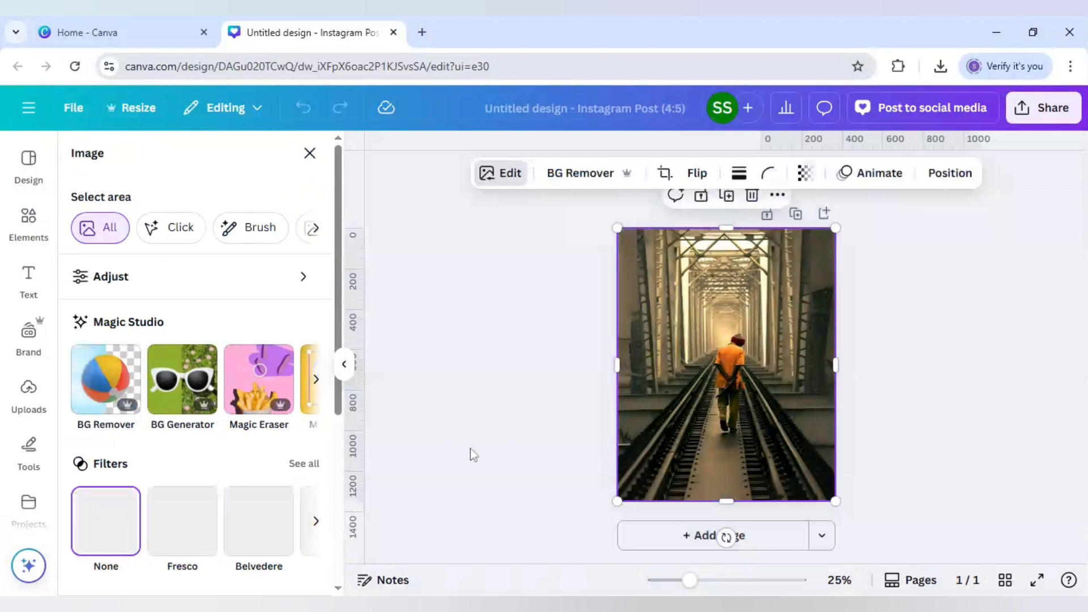
Duplicate the page and download only the current page (Page 2) as a JPG
{"action": "left_click", "coordinate": [799, 217]}
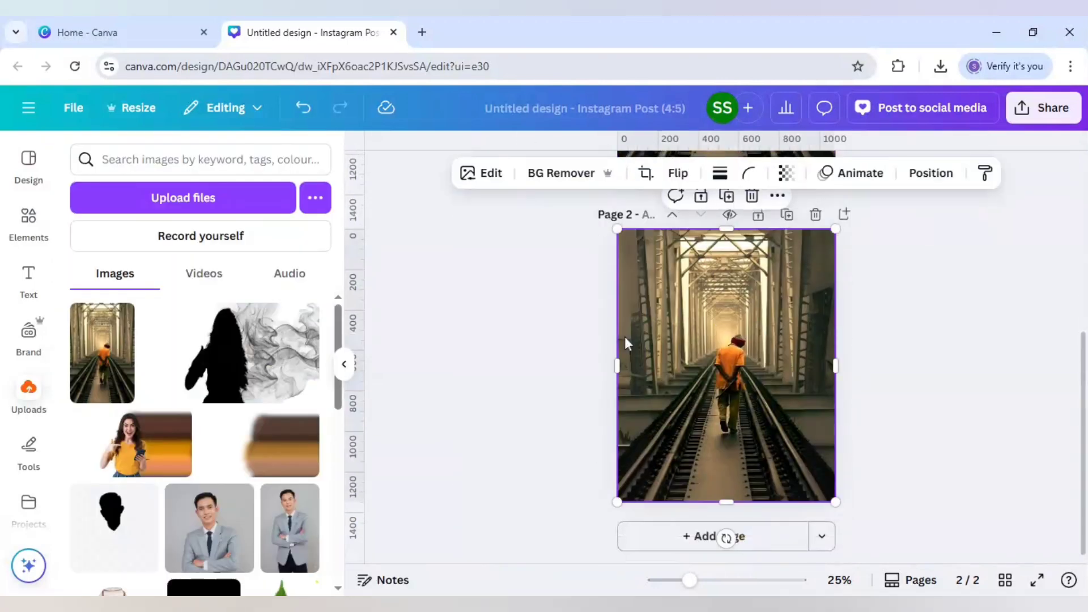
{"action": "left_click", "coordinate": [1060, 113]}
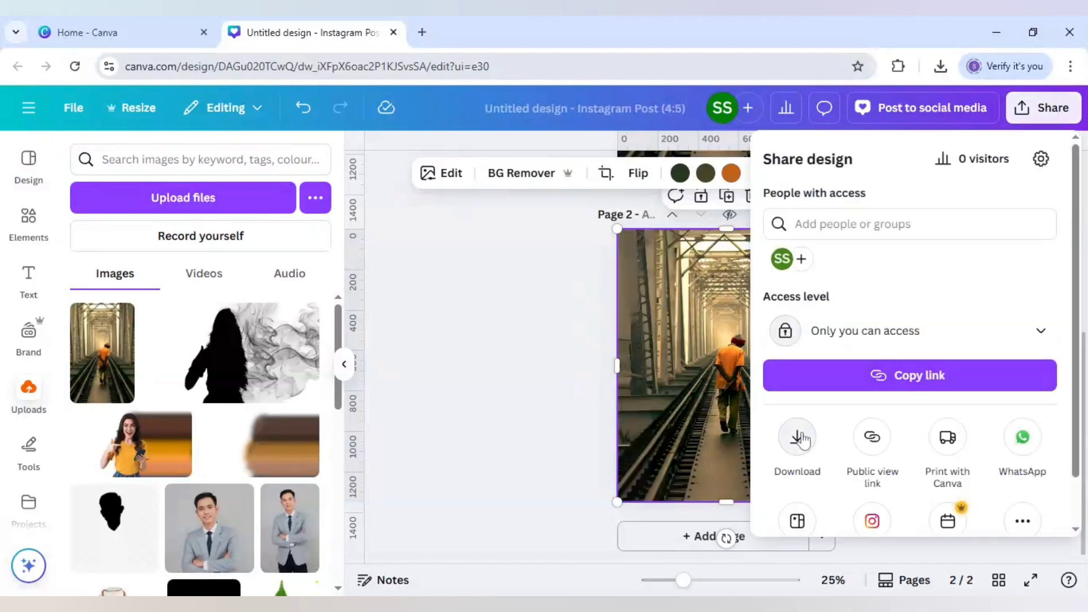
{"action": "left_click", "coordinate": [800, 439]}
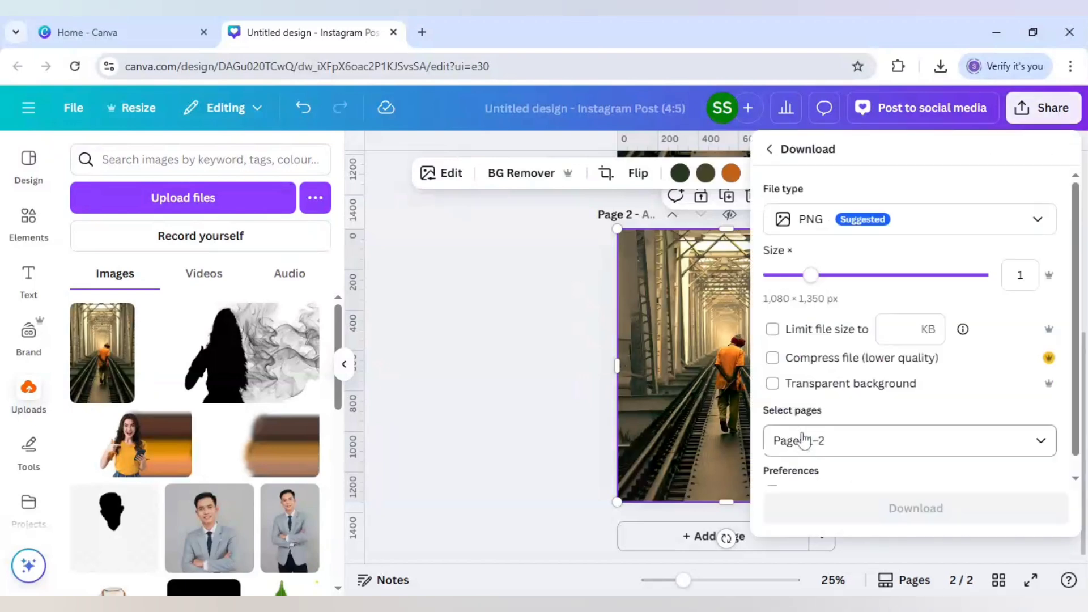
{"action": "left_click", "coordinate": [835, 232]}
{"action": "left_click", "coordinate": [837, 269]}
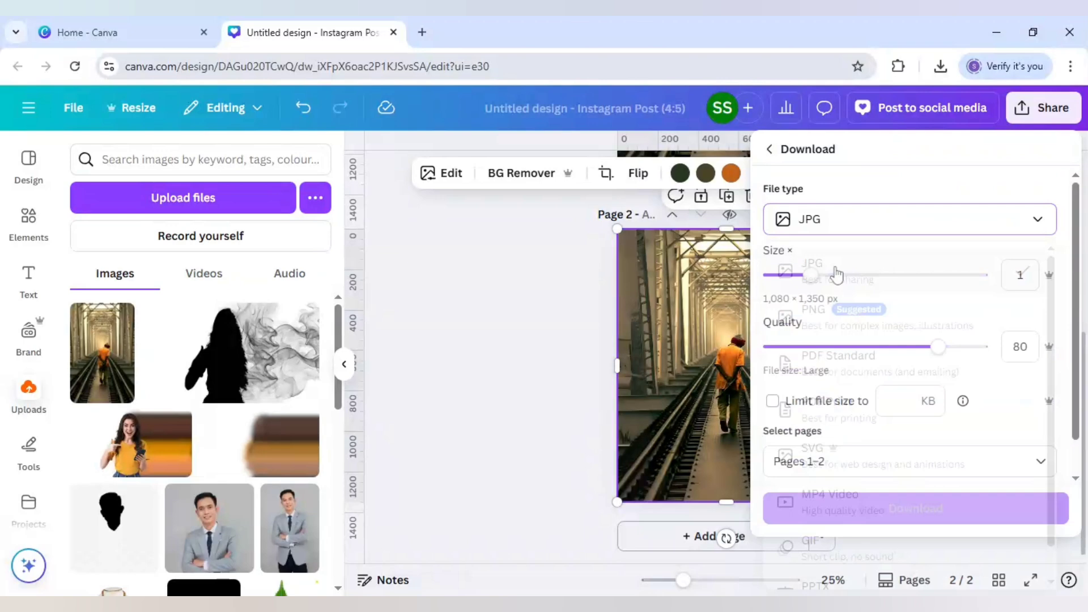
{"action": "left_click", "coordinate": [848, 460]}
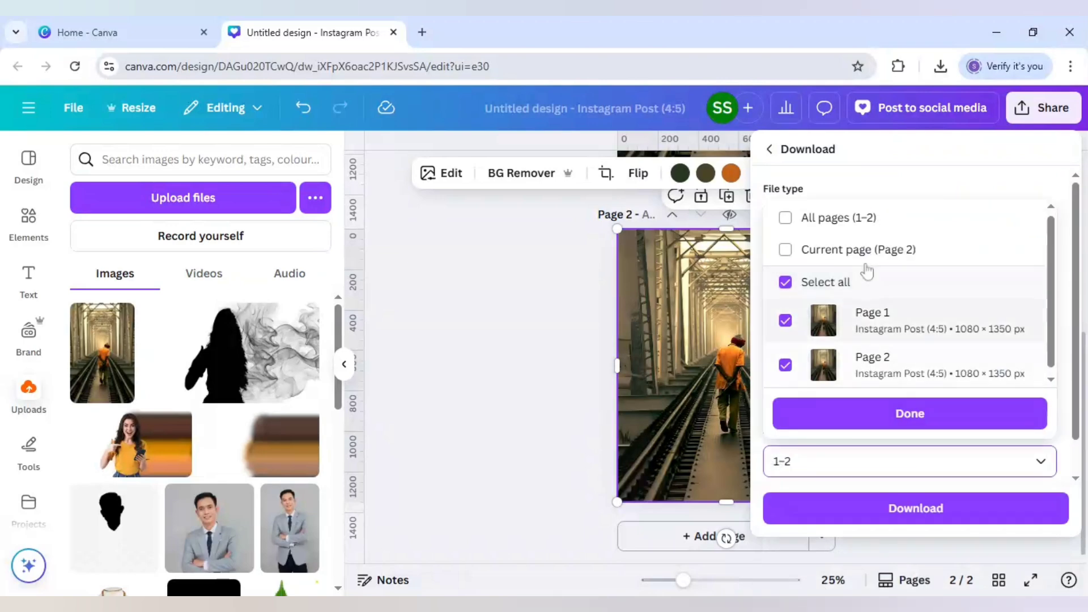
{"action": "left_click", "coordinate": [863, 252]}
{"action": "left_click", "coordinate": [870, 509]}
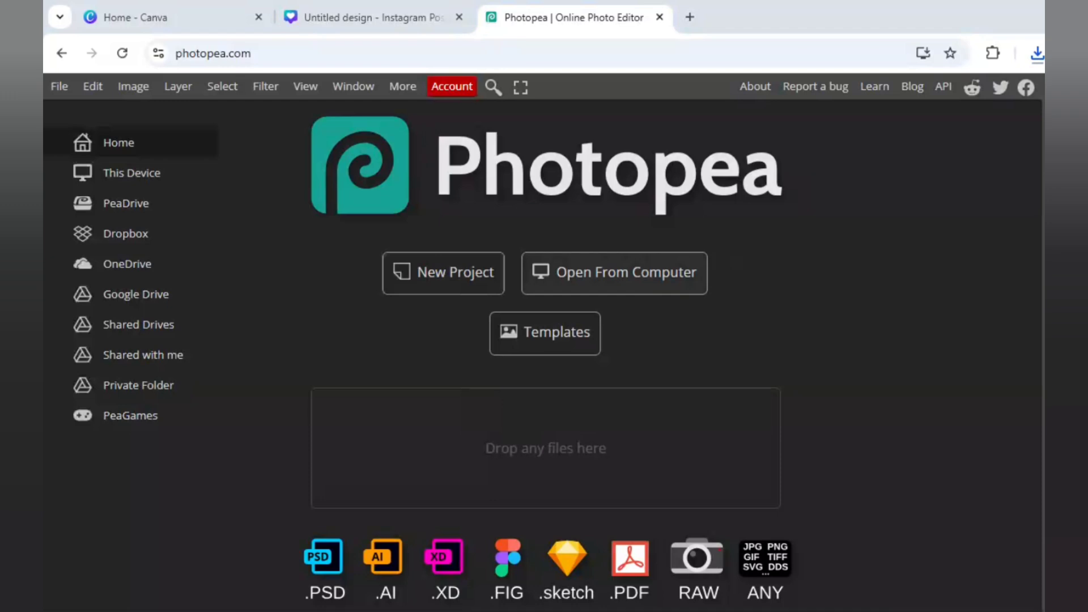
Open the downloaded image in Photopea and make a Quick Selection over the walking man and the railway tracks
{"action": "left_click", "coordinate": [780, 367]}
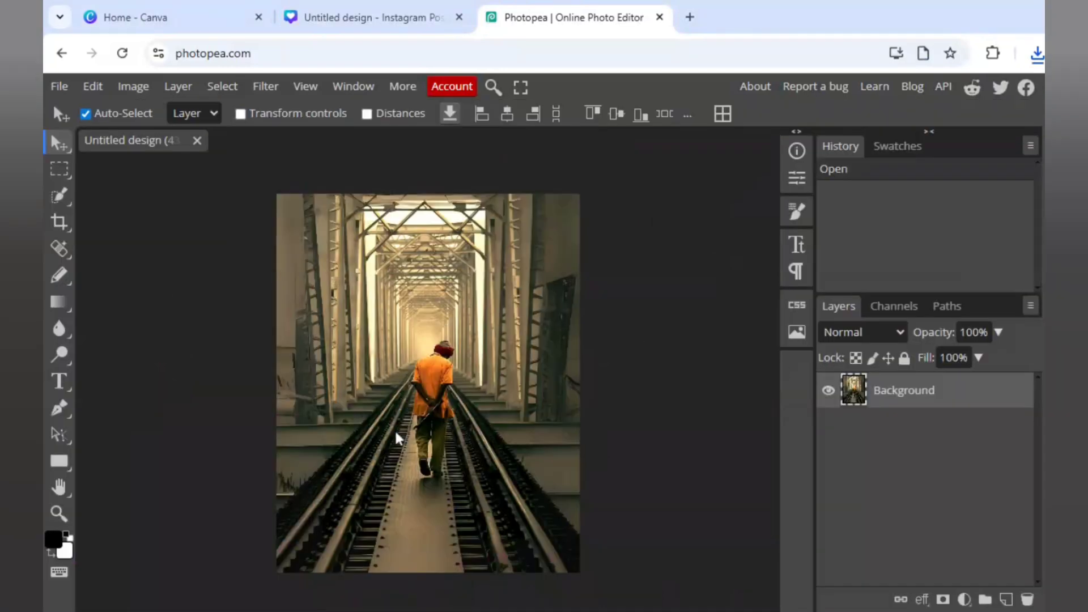
{"action": "left_click", "coordinate": [63, 202]}
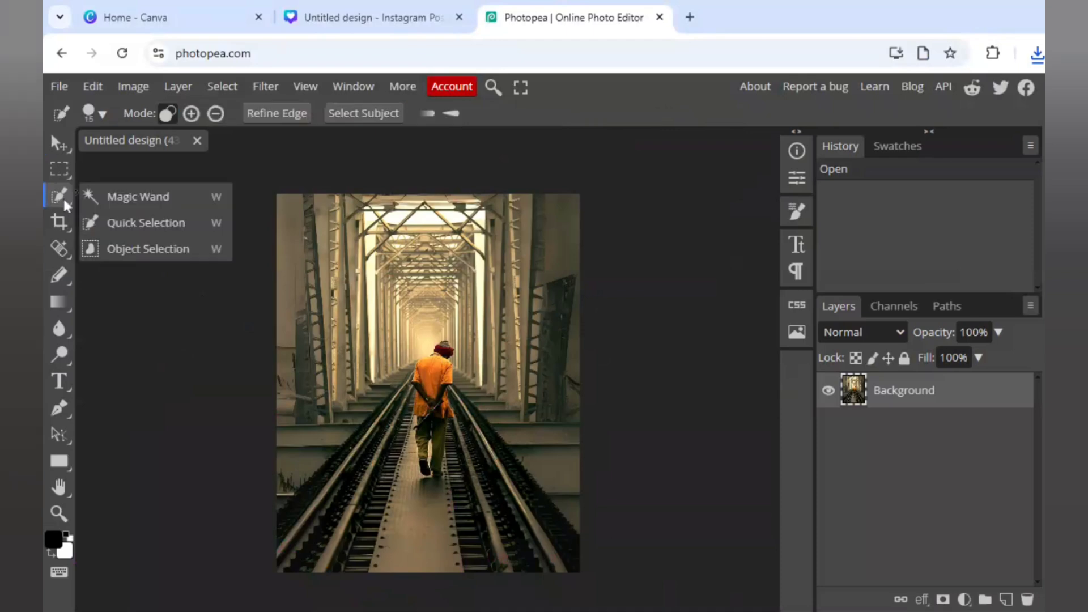
{"action": "left_click", "coordinate": [167, 231]}
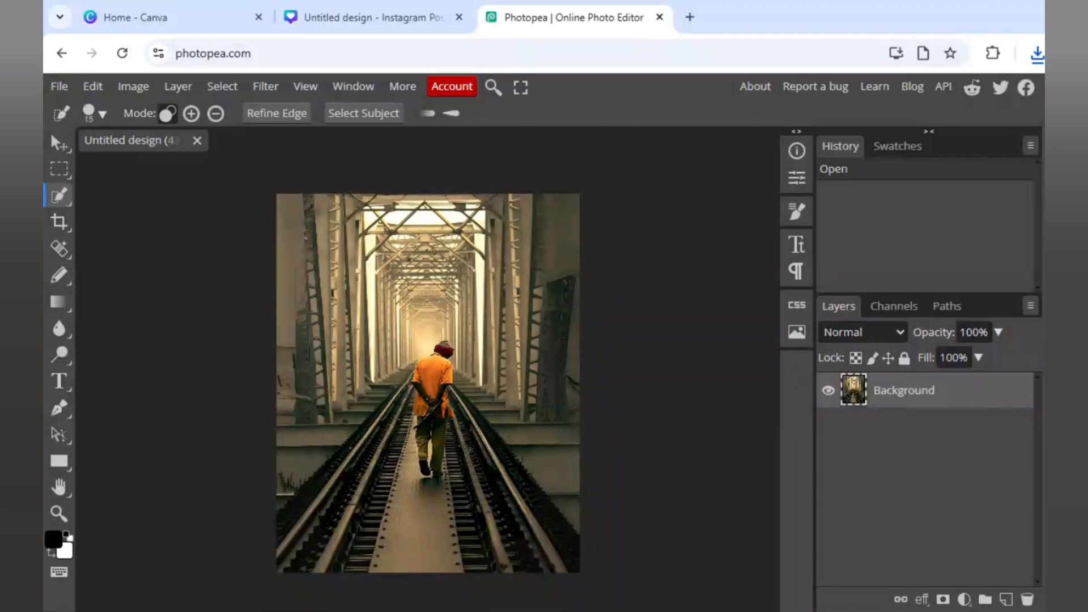
{"action": "mouse_move", "coordinate": [434, 437]}
{"action": "left_mouse_down"}
{"action": "mouse_move", "coordinate": [419, 466]}
{"action": "mouse_move", "coordinate": [373, 454]}
{"action": "left_mouse_up"}
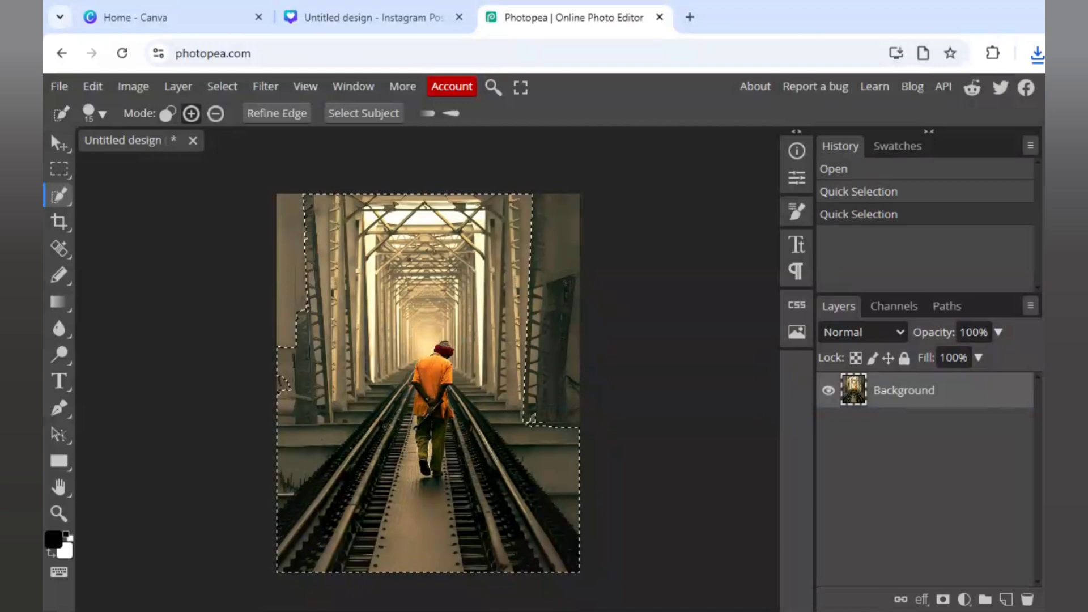
Refine the quick selection by subtracting the bridge structure and the wall beside the left-hand track
{"action": "left_click", "coordinate": [387, 342], "text": "alt"}
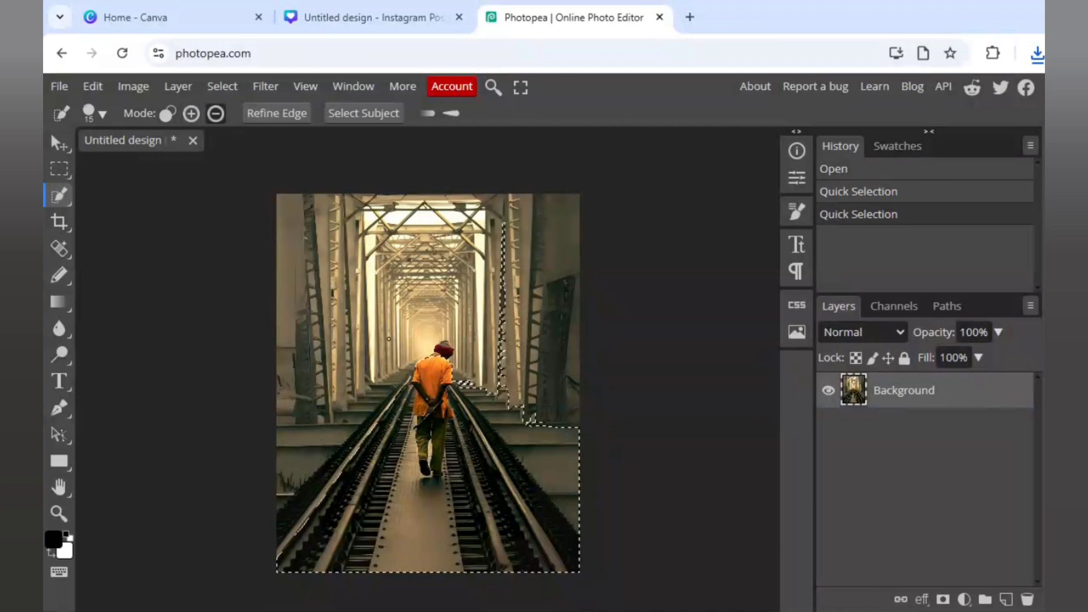
{"action": "key", "text": "alt"}
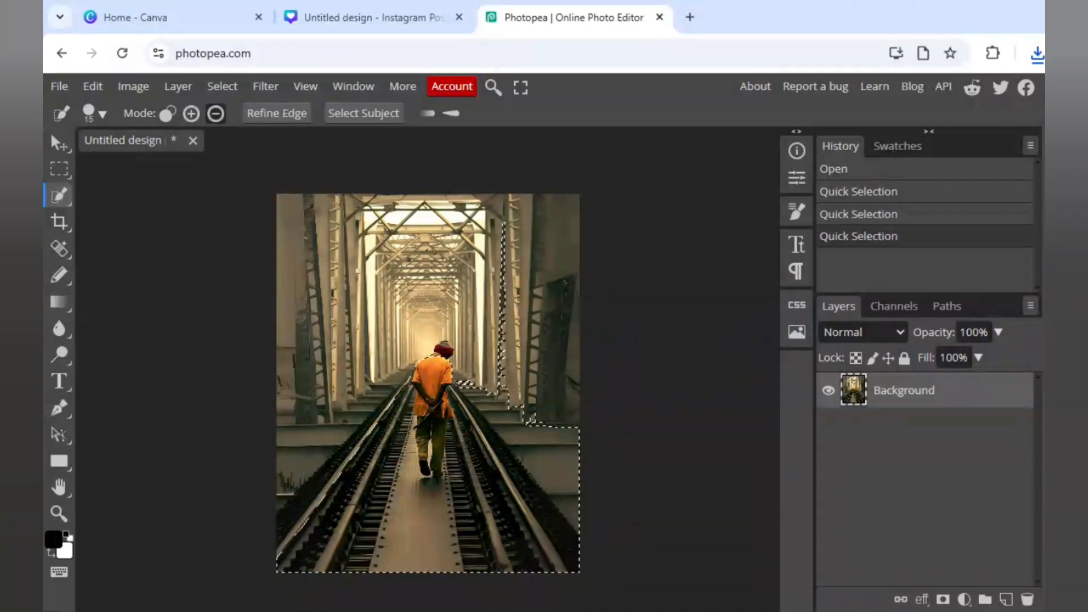
{"action": "left_click_drag", "start_coordinate": [367, 440], "coordinate": [349, 455]}
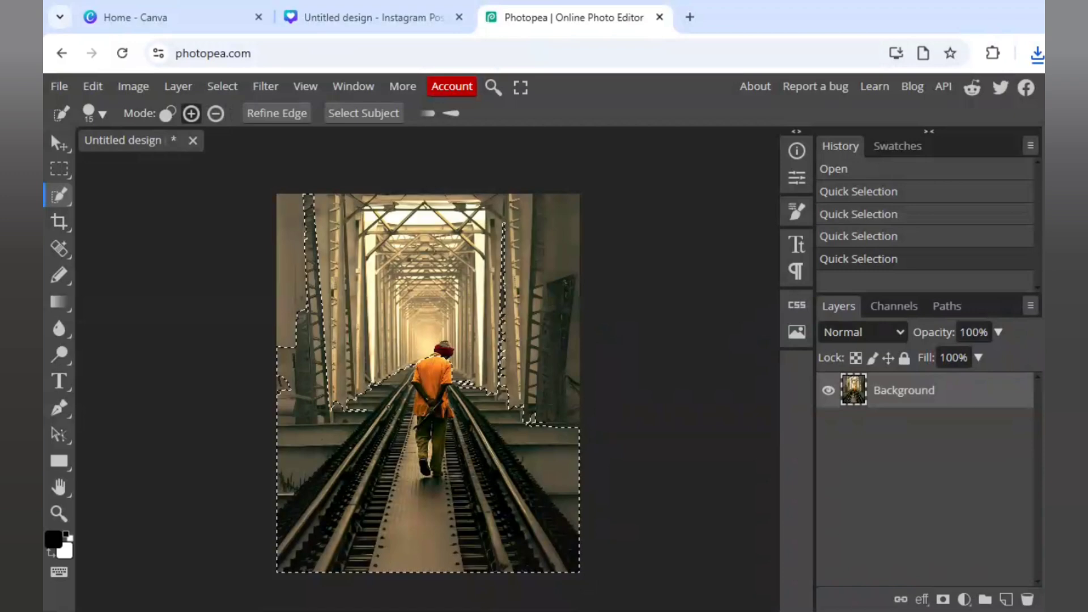
{"action": "left_click", "coordinate": [372, 380], "text": "alt"}
{"action": "left_click", "coordinate": [350, 431], "text": "alt"}
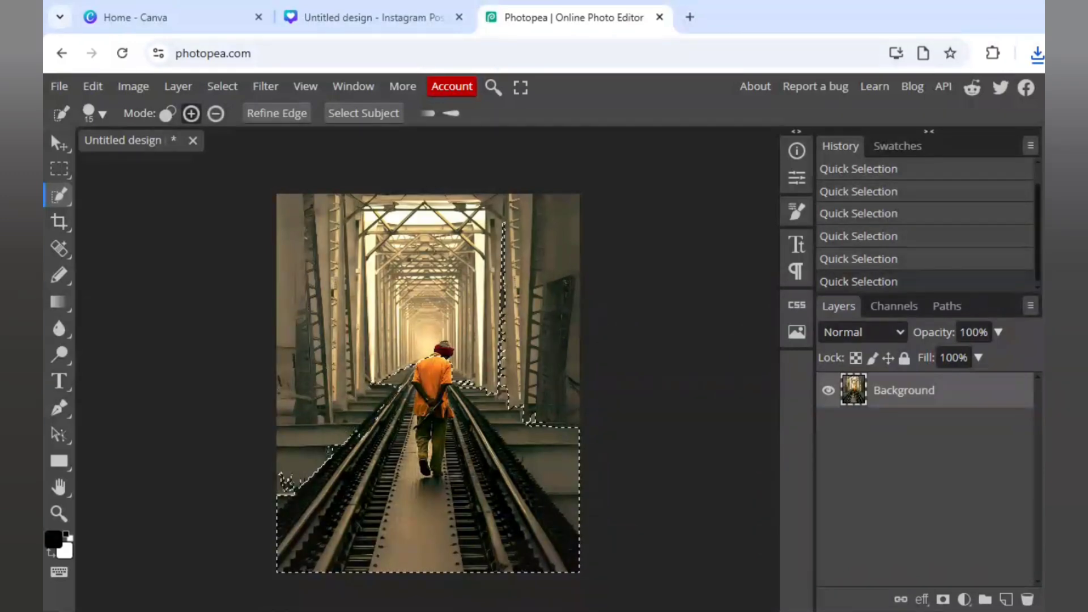
{"action": "left_click", "coordinate": [334, 453], "text": "alt"}
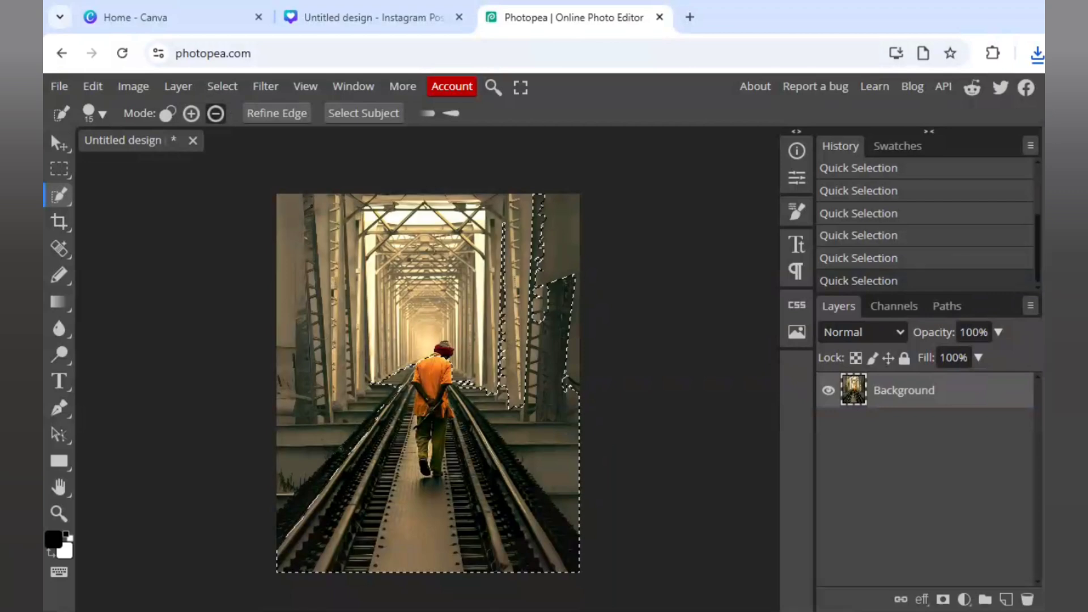
{"action": "left_click", "coordinate": [391, 381], "text": "alt"}
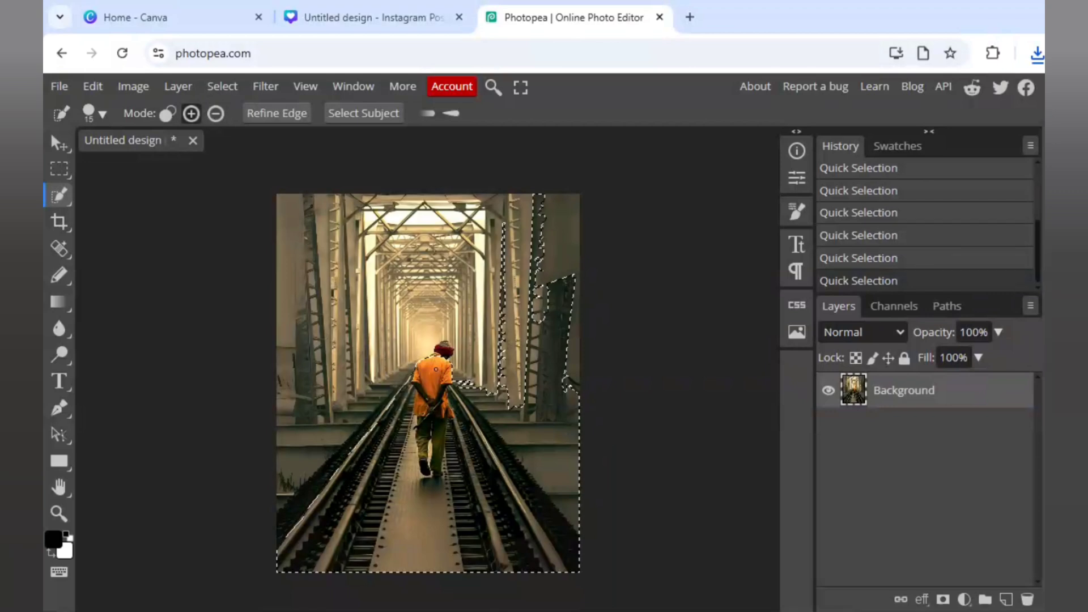
Add the man's head to the quick selection and trim its edge along the left-hand rail
{"action": "left_click", "coordinate": [444, 349]}
{"action": "left_click", "coordinate": [445, 346]}
{"action": "left_click", "coordinate": [397, 375], "text": "alt"}
{"action": "left_click", "coordinate": [385, 399]}
{"action": "left_click", "coordinate": [394, 374], "text": "alt"}
{"action": "left_click", "coordinate": [381, 408], "text": "alt"}
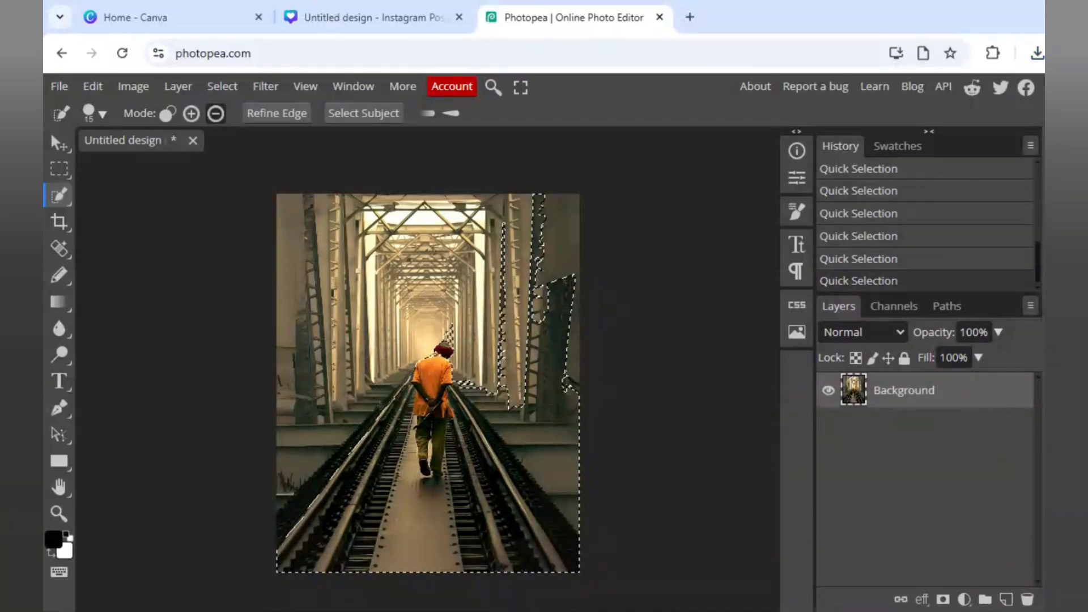
Subtract the bridge structure and the wall beside the right-hand track from the quick selection
{"action": "left_click", "coordinate": [481, 395], "text": "alt"}
{"action": "left_click", "coordinate": [498, 413], "text": "alt"}
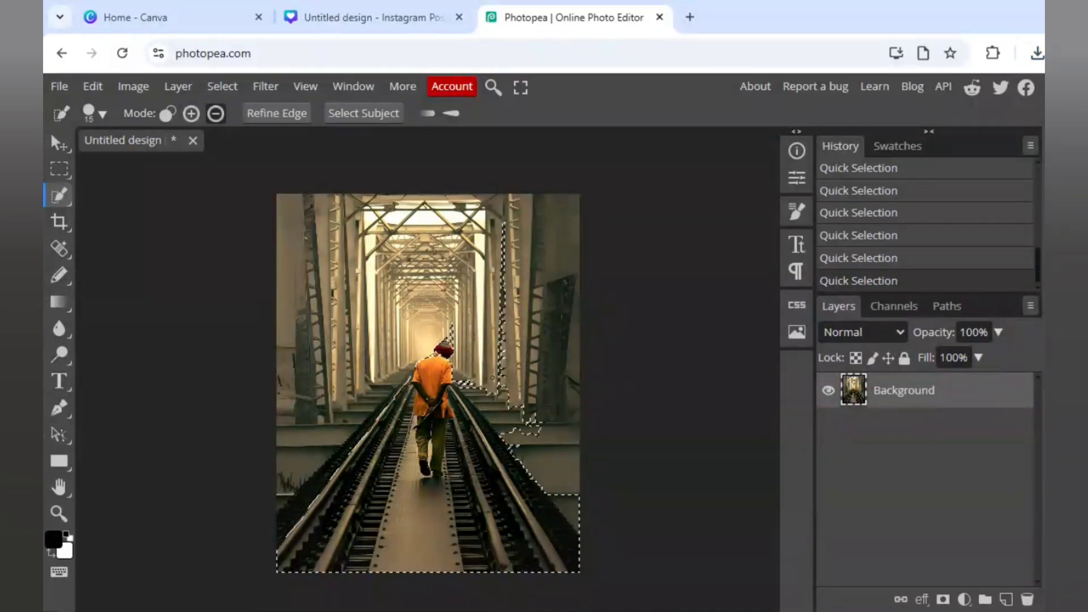
{"action": "left_click", "coordinate": [504, 432], "text": "alt"}
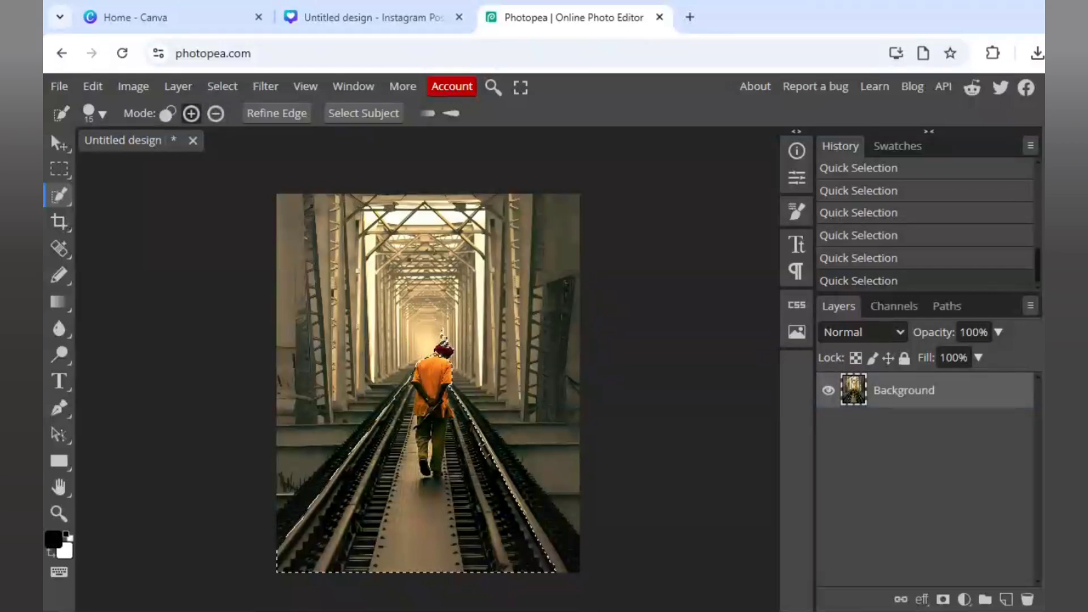
Touch up the quick selection around the man's head and left shoulder, subtracting the excess background
{"action": "left_click", "coordinate": [436, 355]}
{"action": "left_click", "coordinate": [430, 342], "text": "alt"}
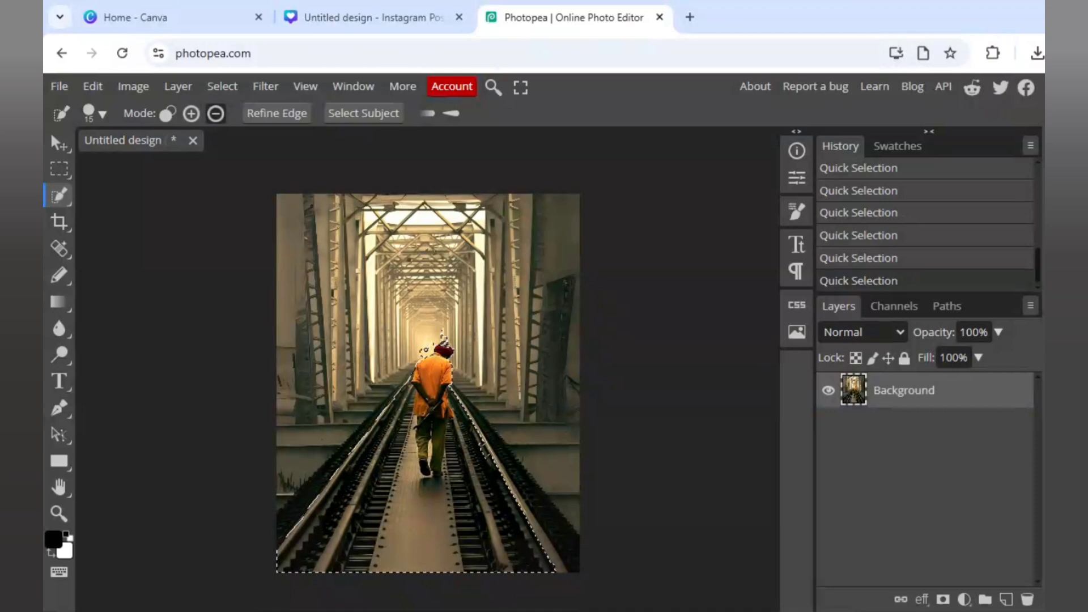
{"action": "left_click", "coordinate": [425, 350], "text": "alt"}
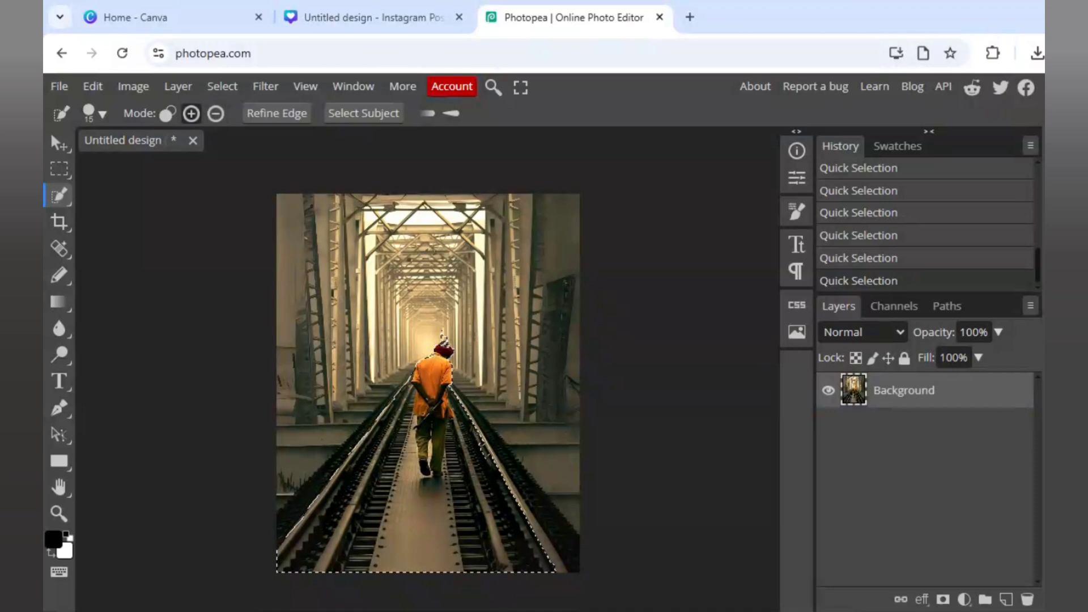
Extend the quick selection over the right-hand outer rail and trim off the wall and ground beside it
{"action": "left_click", "coordinate": [480, 433]}
{"action": "left_click", "coordinate": [485, 418]}
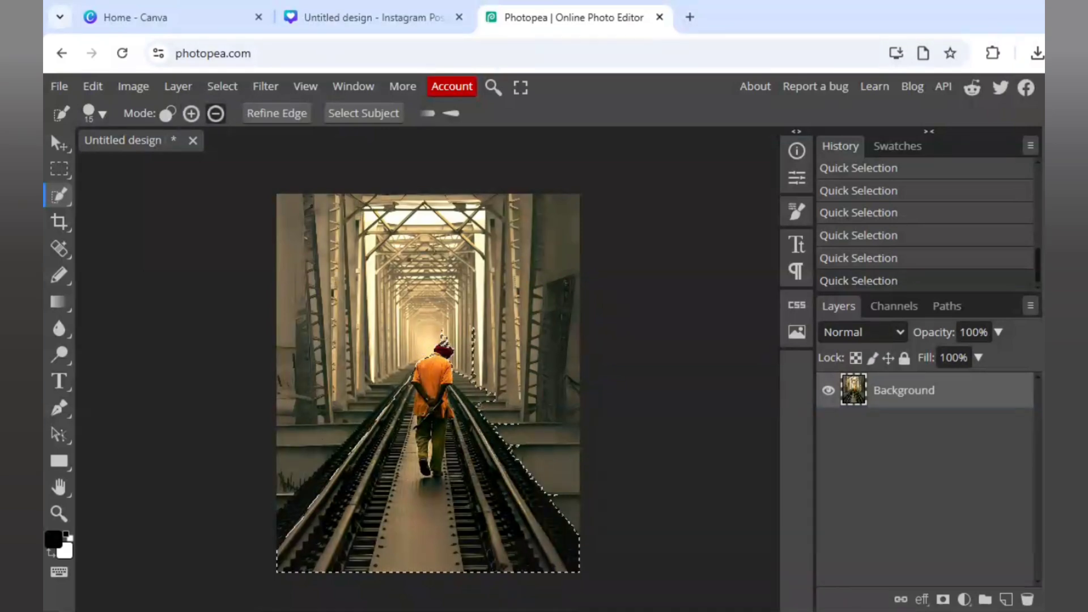
{"action": "left_click", "coordinate": [502, 449], "text": "alt"}
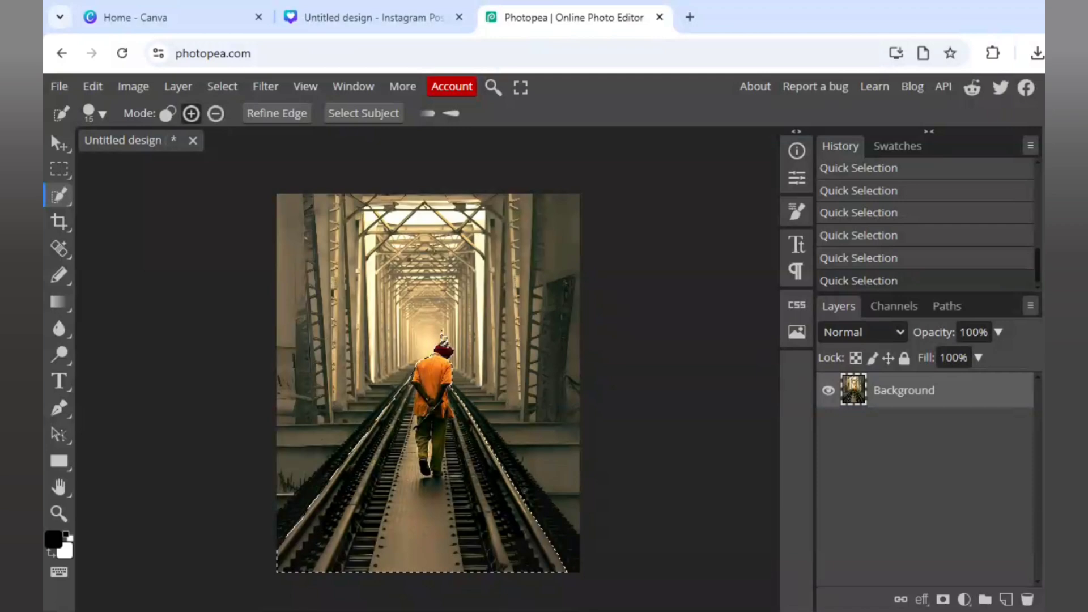
{"action": "key", "text": "alt"}
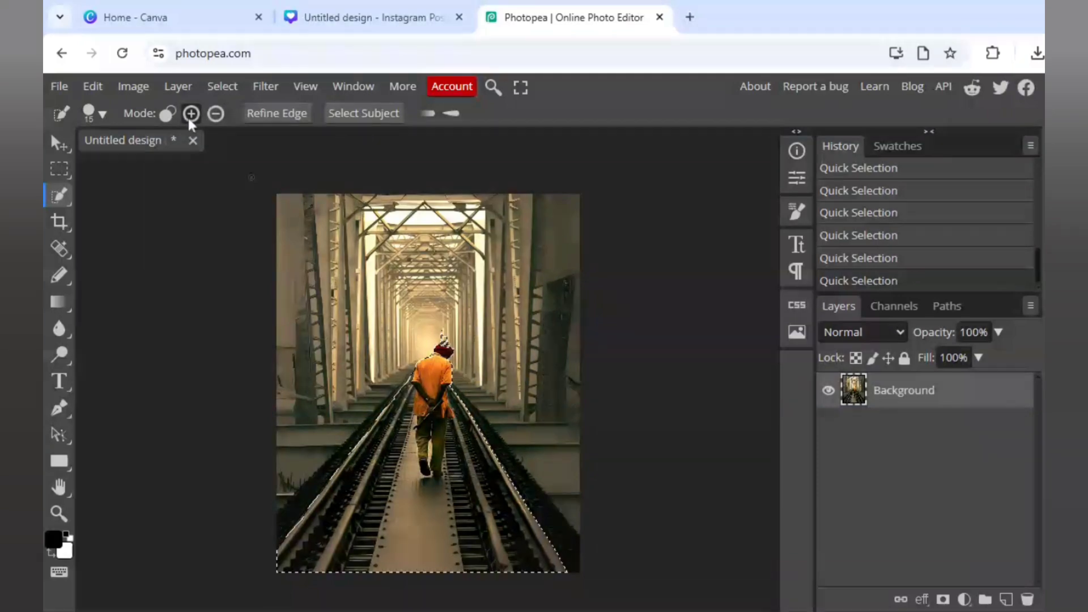
Invert the selection and clear the background around the man and the railway tracks
{"action": "left_click", "coordinate": [226, 93]}
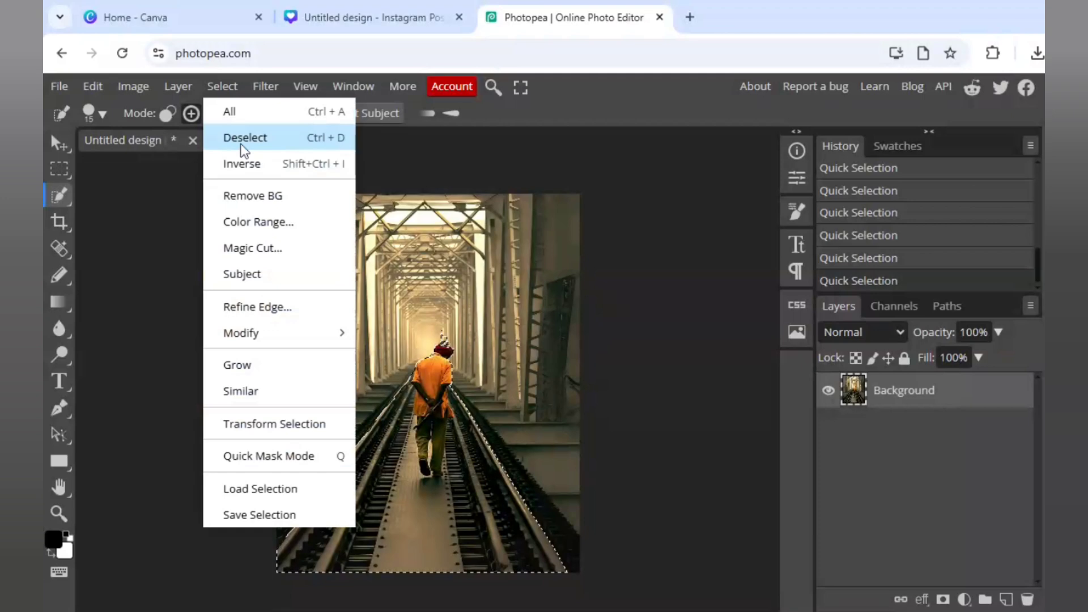
{"action": "left_click", "coordinate": [245, 164]}
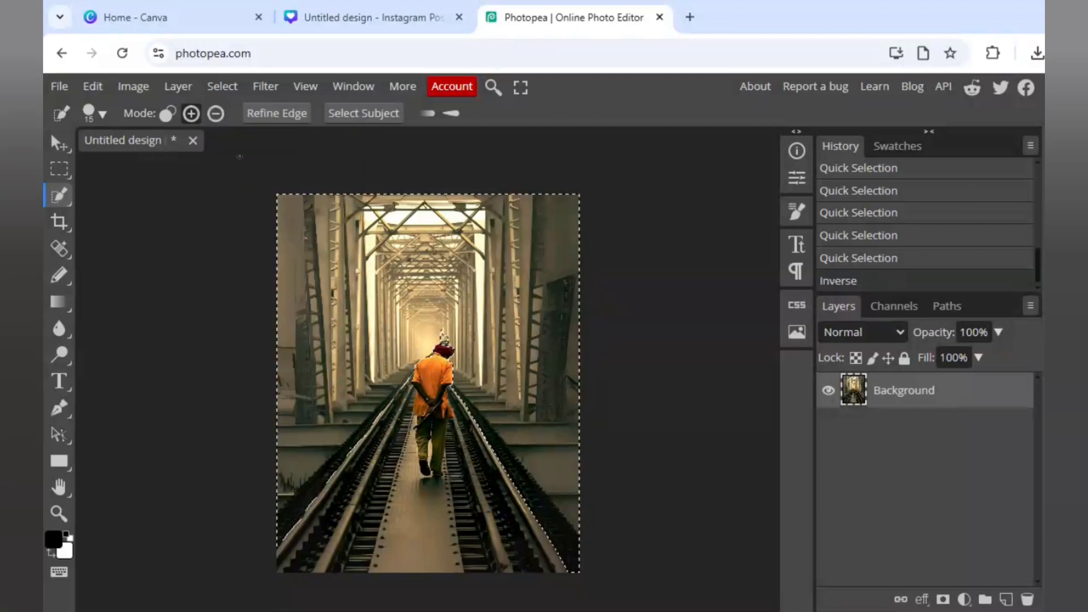
{"action": "key", "text": "Delete"}
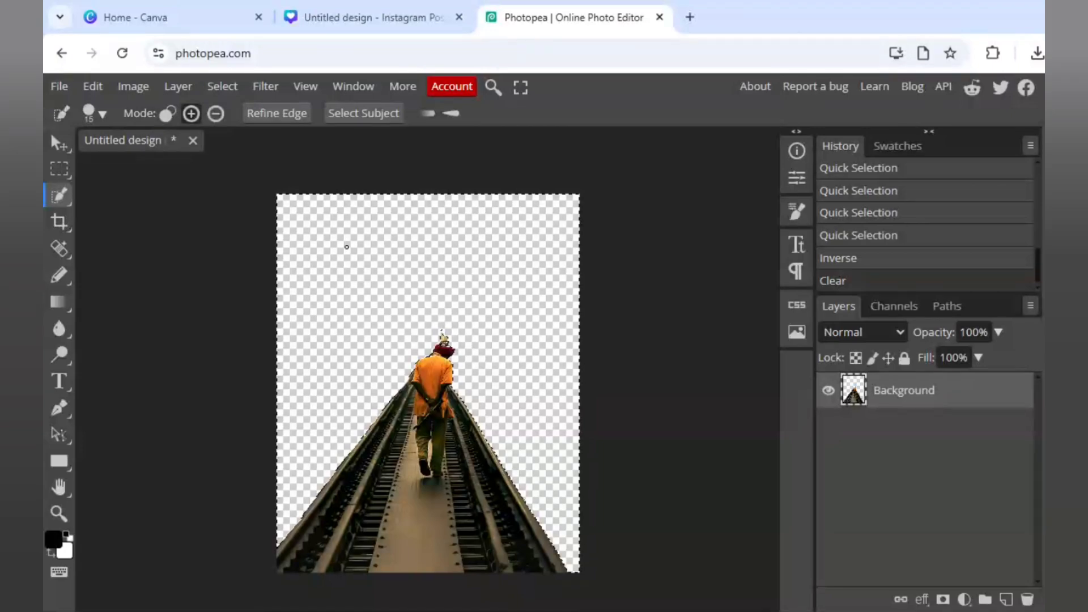
Export the cut-out as a PNG at 1080 x 1350 px and 100% quality
{"action": "left_click", "coordinate": [59, 86]}
{"action": "mouse_move", "coordinate": [102, 337]}
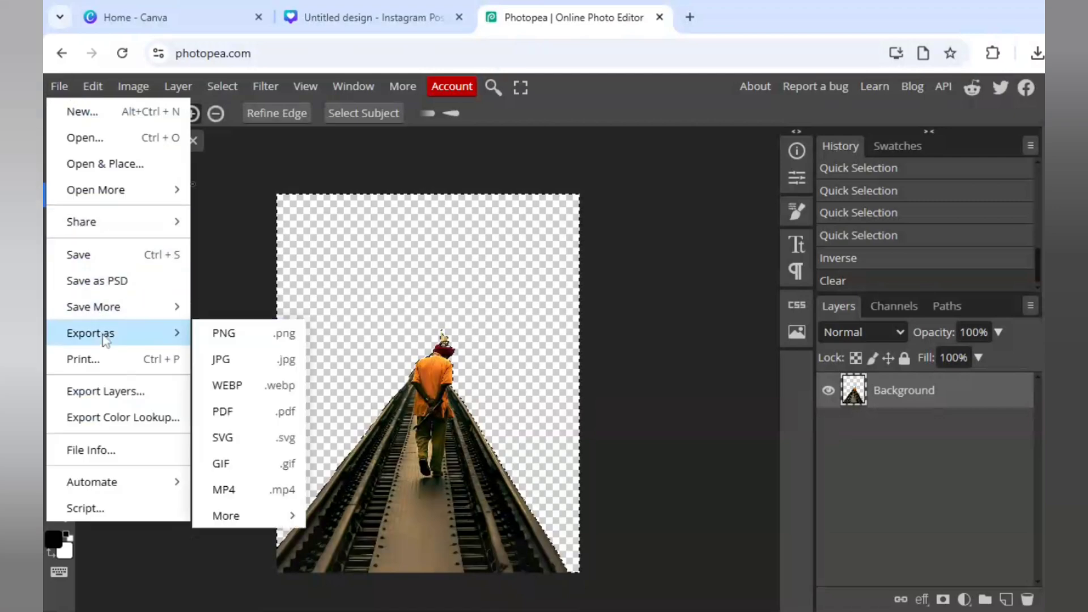
{"action": "left_click", "coordinate": [220, 339]}
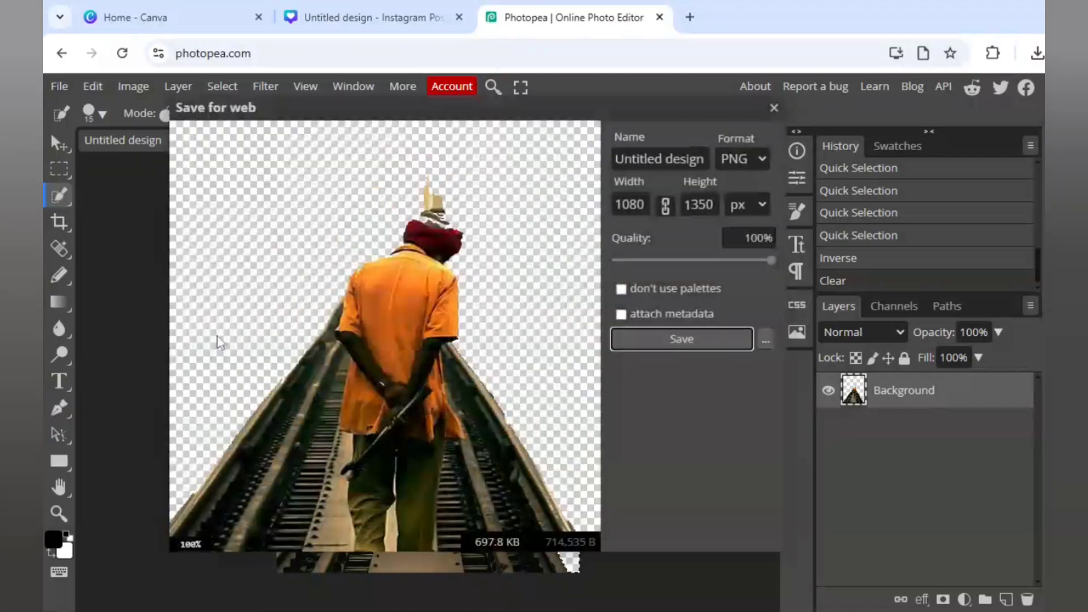
{"action": "left_click", "coordinate": [647, 343]}
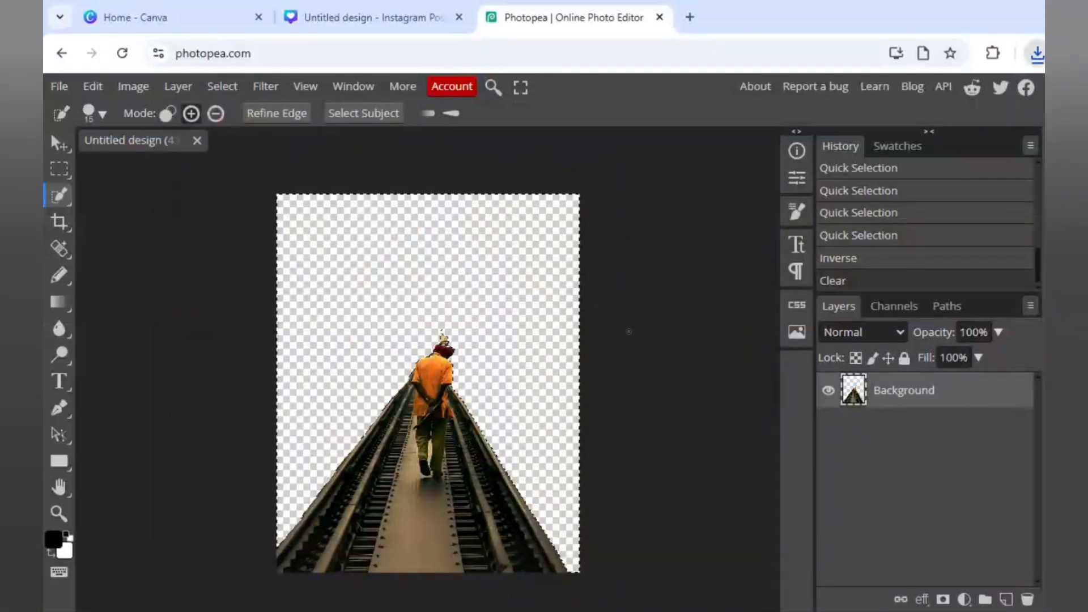
Switch to the Canva design and replace the photo on Page 2 with the exported PNG cut-out
{"action": "left_click", "coordinate": [348, 38]}
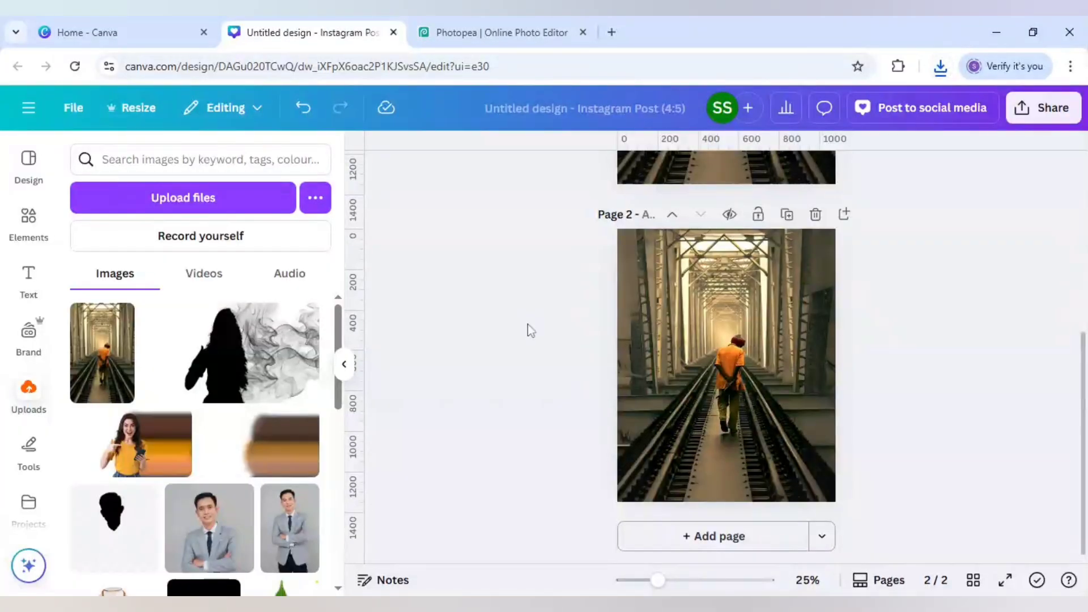
{"action": "scroll", "coordinate": [528, 326], "scroll_direction": "down", "scroll_amount": 2}
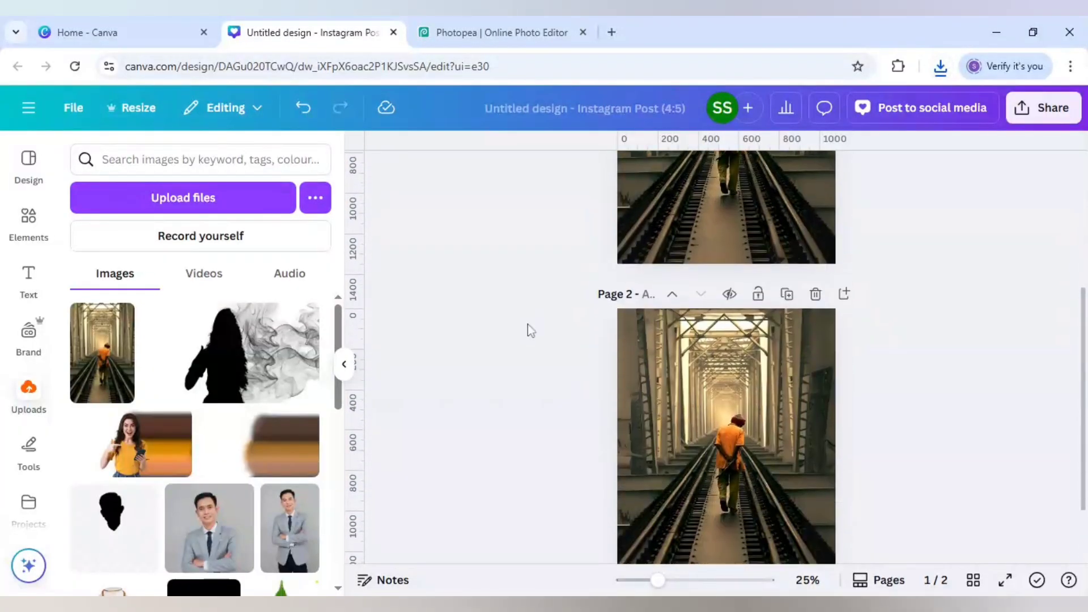
{"action": "left_click", "coordinate": [745, 363]}
{"action": "key", "text": "Delete"}
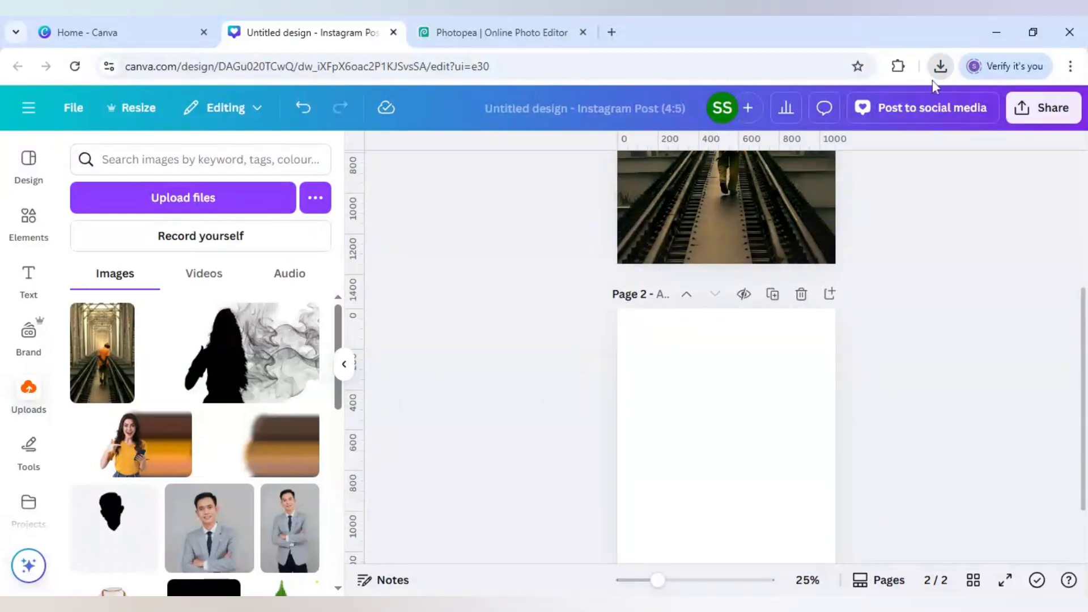
{"action": "left_click_drag", "start_coordinate": [933, 80], "coordinate": [599, 378]}
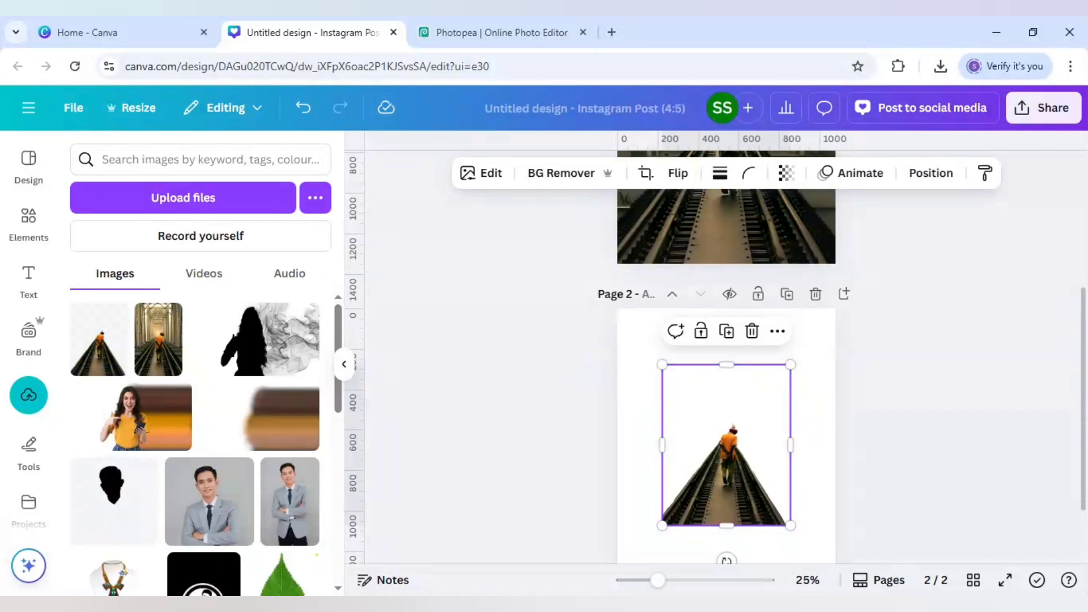
Search the Canva apps for "mockups" and open the Mockups app
{"action": "scroll", "coordinate": [578, 361], "scroll_direction": "up", "scroll_amount": 1}
{"action": "scroll", "coordinate": [578, 361], "scroll_direction": "up", "scroll_amount": 4}
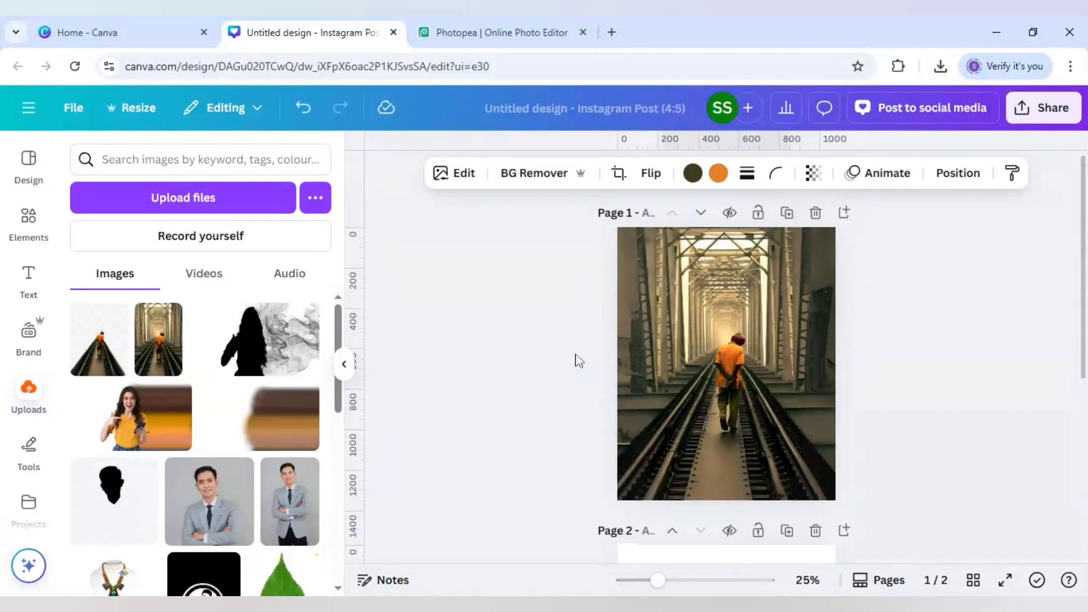
{"action": "scroll", "coordinate": [32, 317], "scroll_direction": "down", "scroll_amount": 1}
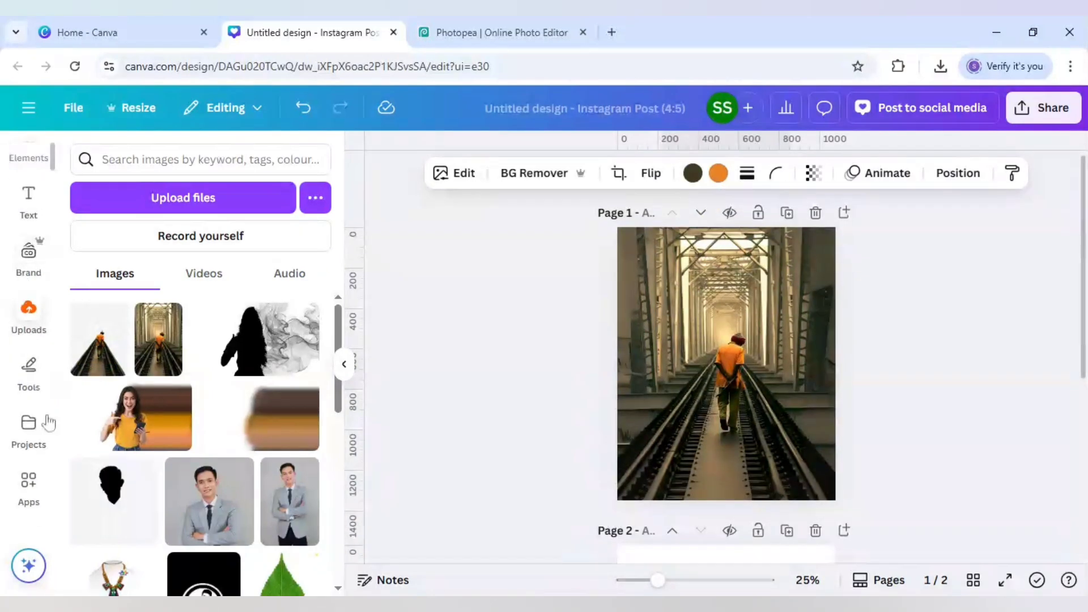
{"action": "left_click", "coordinate": [30, 479]}
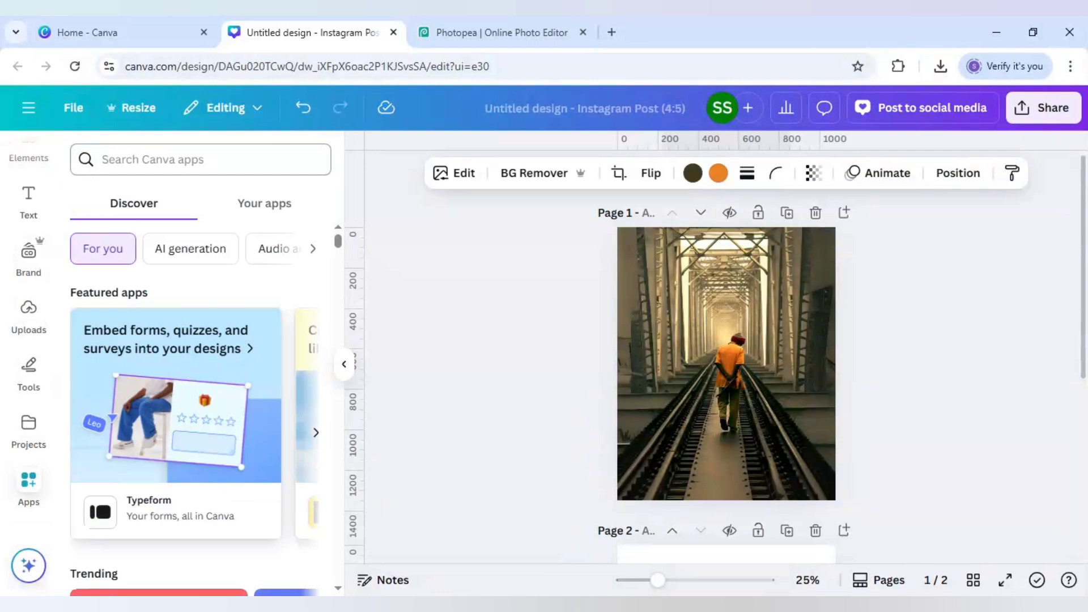
{"action": "type", "text": "m"}
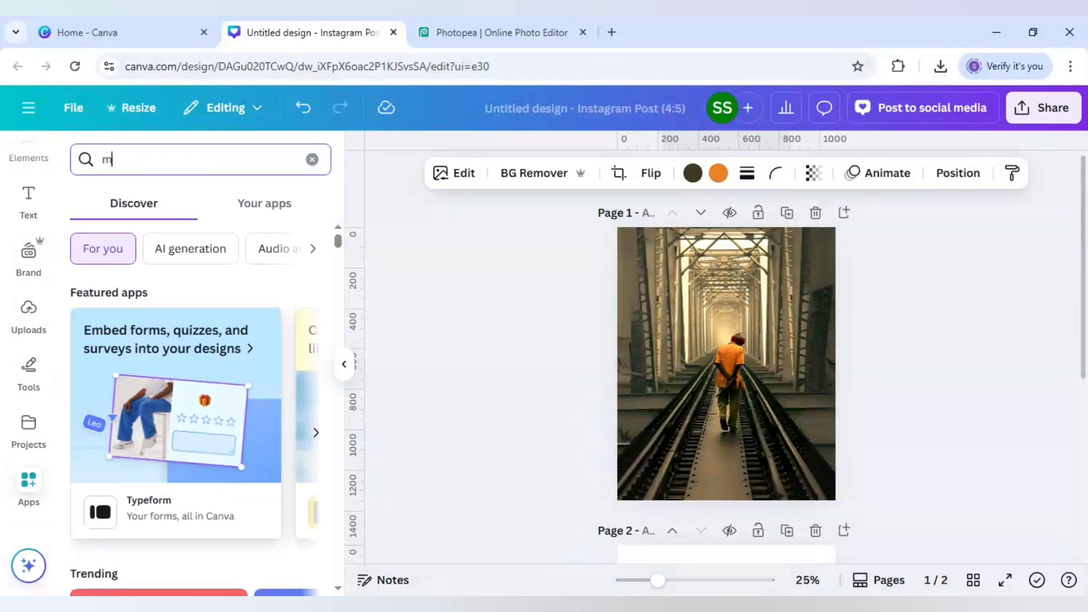
{"action": "type", "text": "ockups"}
{"action": "key", "text": "Return"}
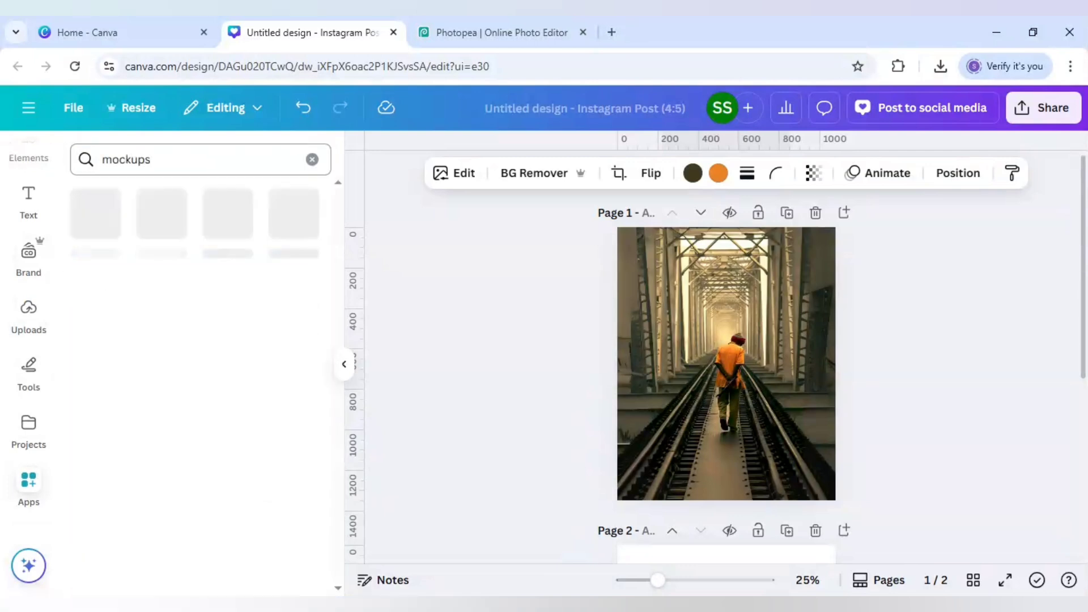
{"action": "left_click", "coordinate": [102, 222]}
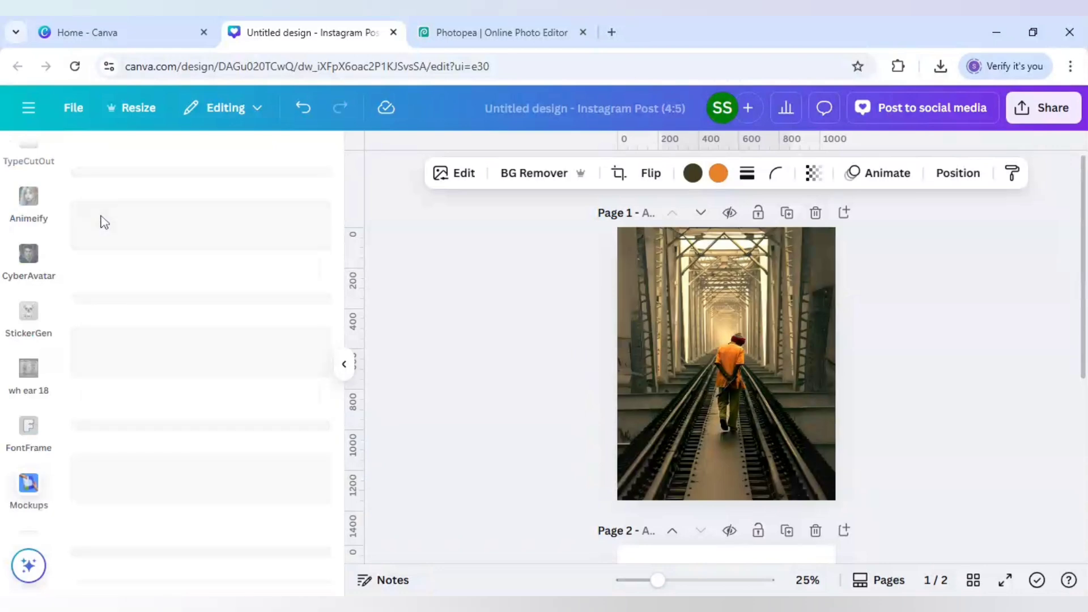
Add an upright front-facing smartphone mockup from the Smartphones category to Page 1
{"action": "scroll", "coordinate": [281, 403], "scroll_direction": "down", "scroll_amount": 2}
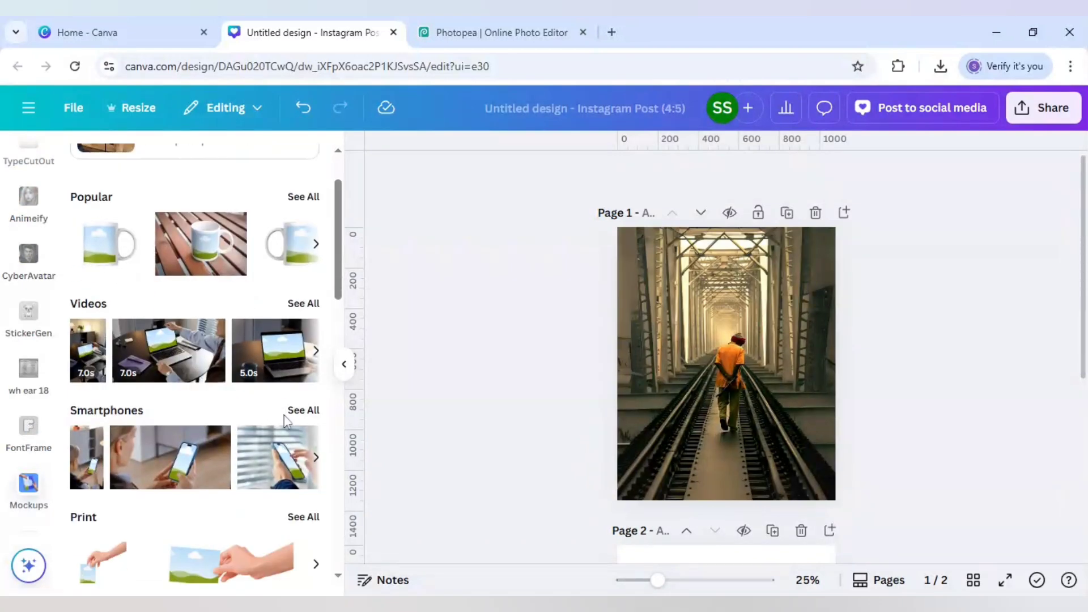
{"action": "left_click", "coordinate": [303, 411]}
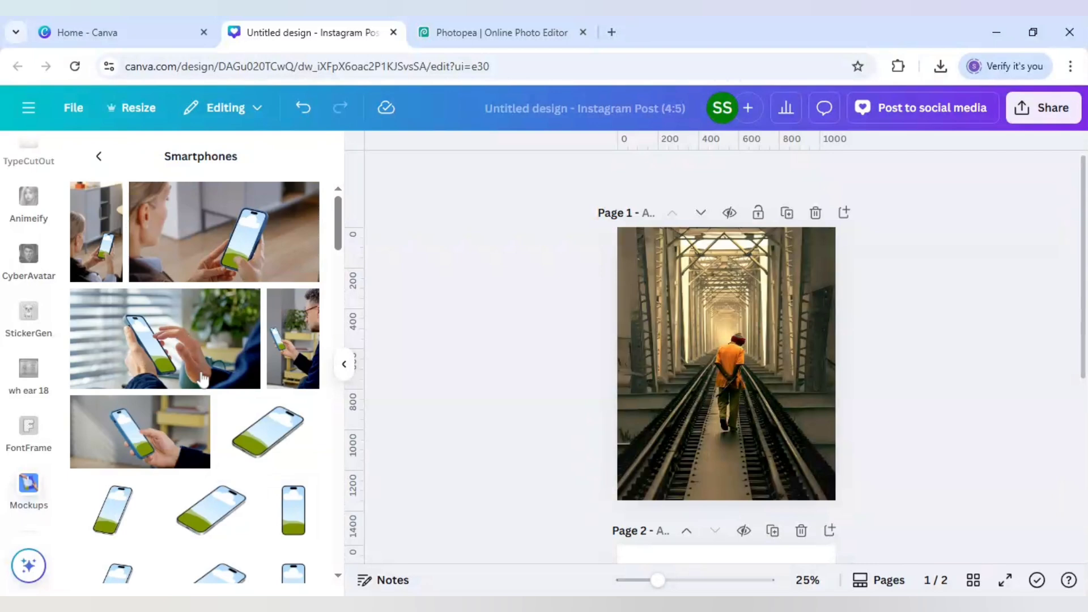
{"action": "scroll", "coordinate": [203, 378], "scroll_direction": "down", "scroll_amount": 3}
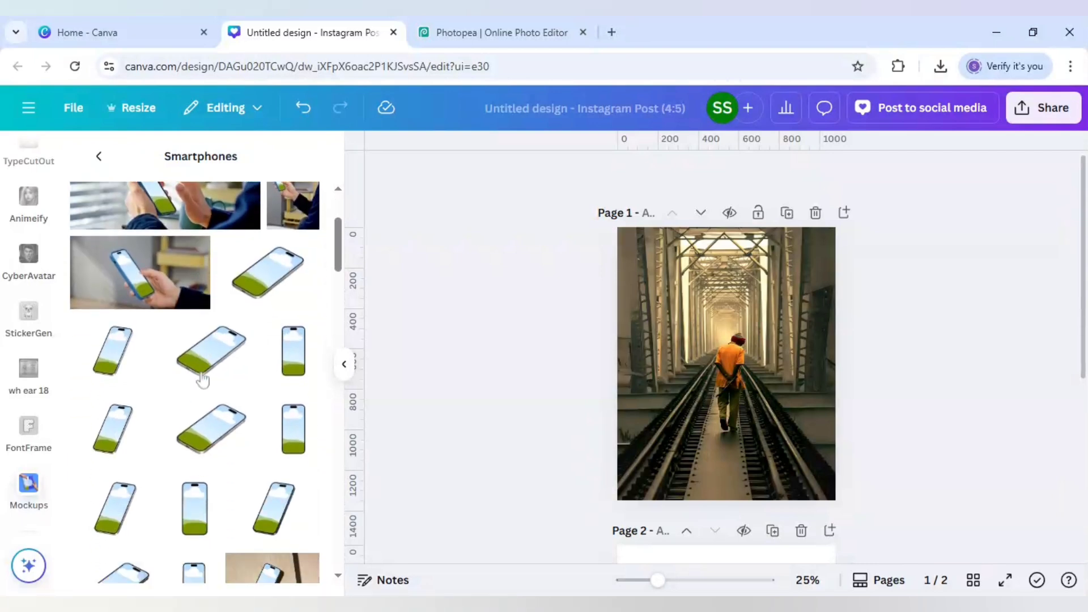
{"action": "scroll", "coordinate": [202, 380], "scroll_direction": "down", "scroll_amount": 2}
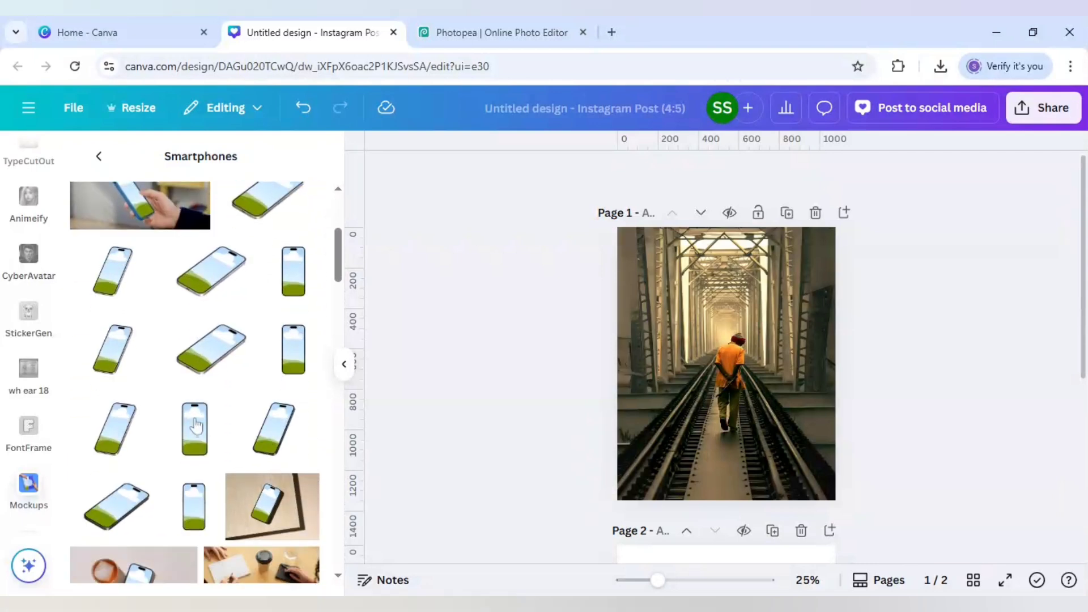
{"action": "left_click", "coordinate": [196, 425]}
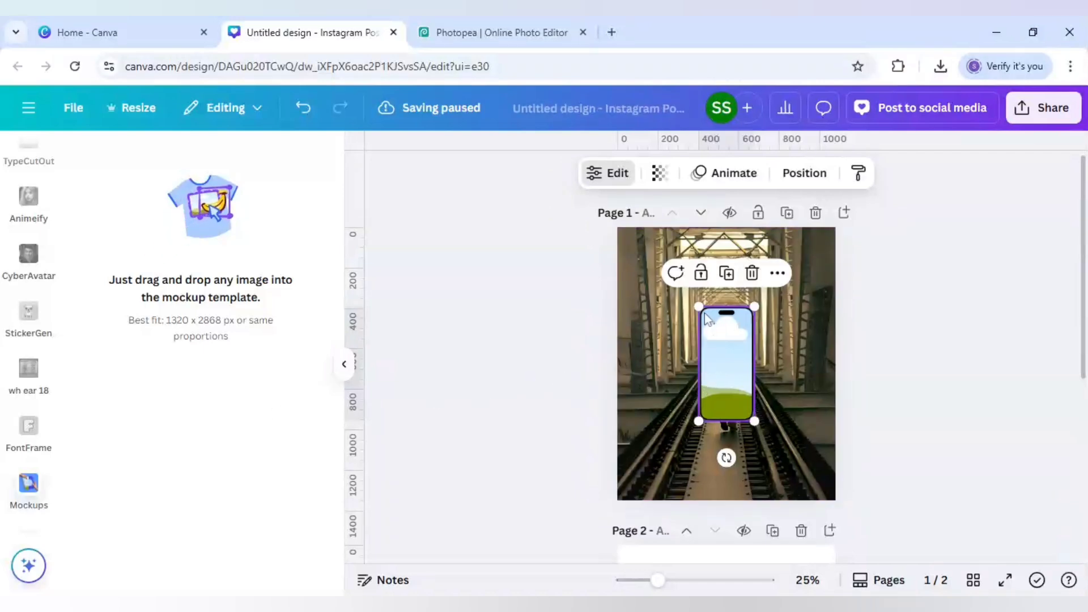
Enlarge and centre the phone mockup on Page 1, and fill its screen with the railway-bridge photo
{"action": "left_click_drag", "start_coordinate": [699, 306], "coordinate": [672, 258]}
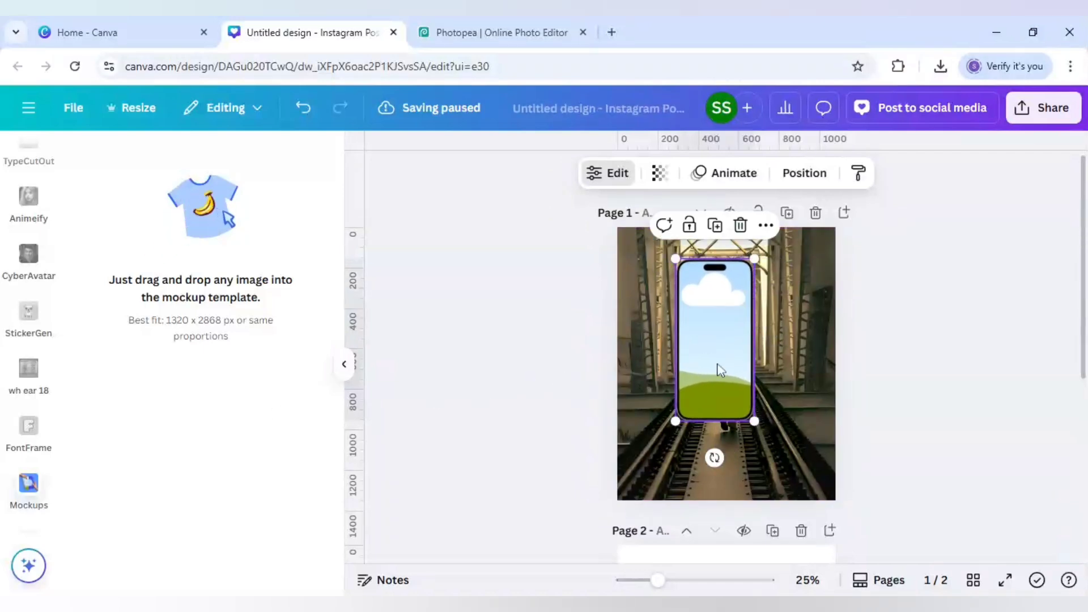
{"action": "left_click_drag", "start_coordinate": [720, 365], "coordinate": [728, 365]}
{"action": "left_click_drag", "start_coordinate": [646, 409], "coordinate": [693, 383]}
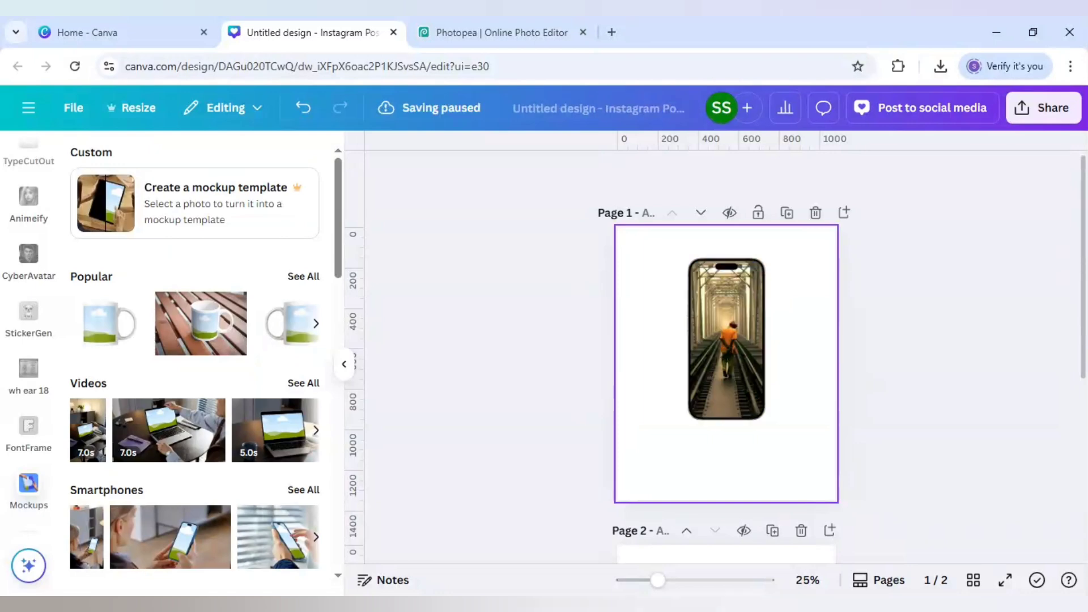
Enlarge and recentre the photo within the phone mockup's crop, and apply the changes
{"action": "left_click", "coordinate": [707, 373]}
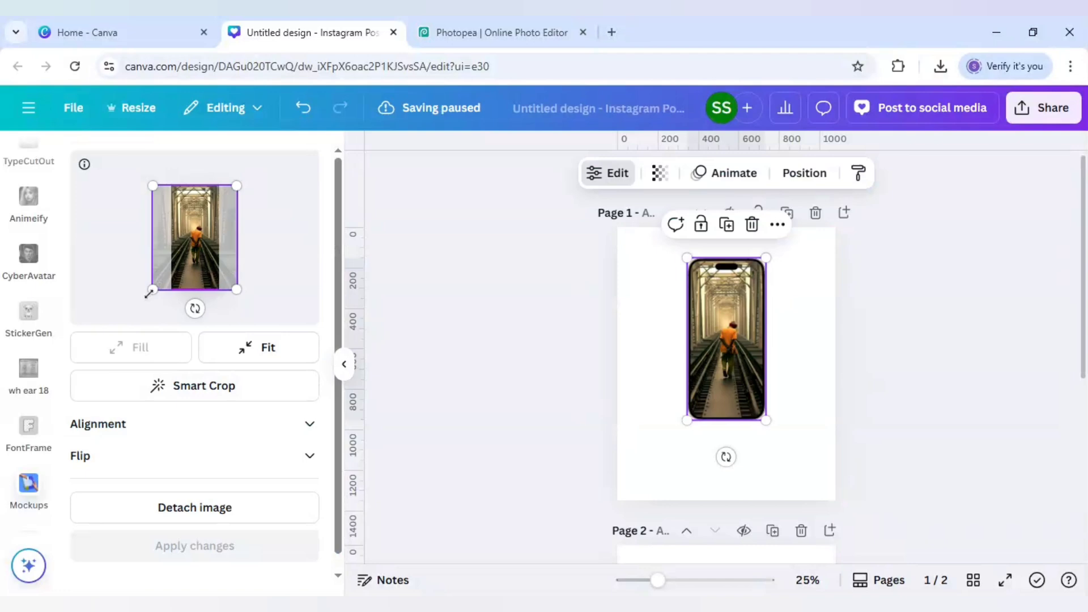
{"action": "left_click_drag", "start_coordinate": [149, 292], "coordinate": [138, 310]}
{"action": "left_click_drag", "start_coordinate": [178, 260], "coordinate": [185, 260]}
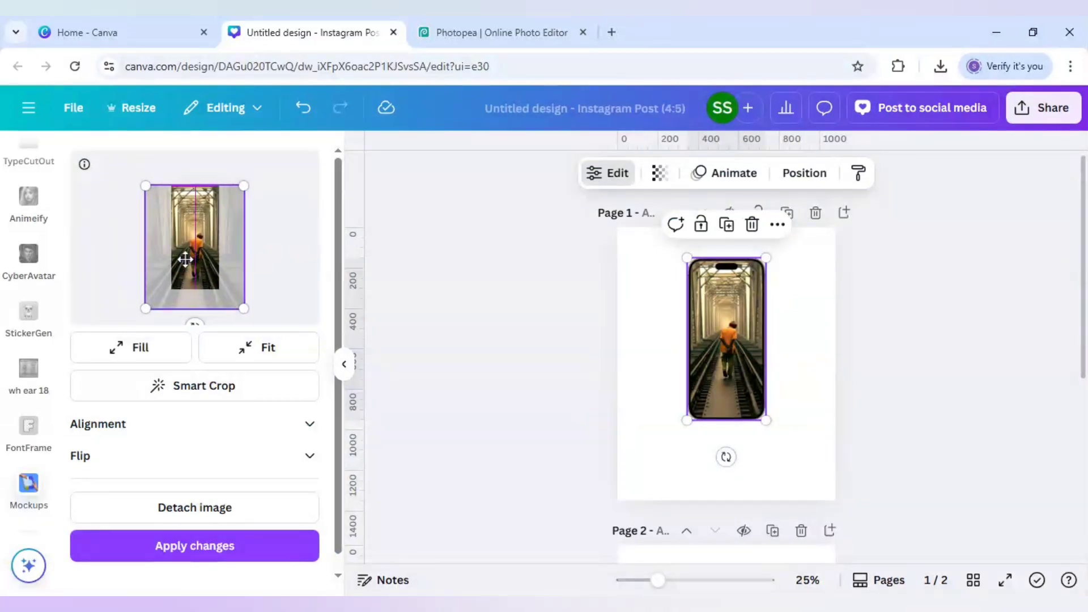
{"action": "left_click", "coordinate": [264, 547]}
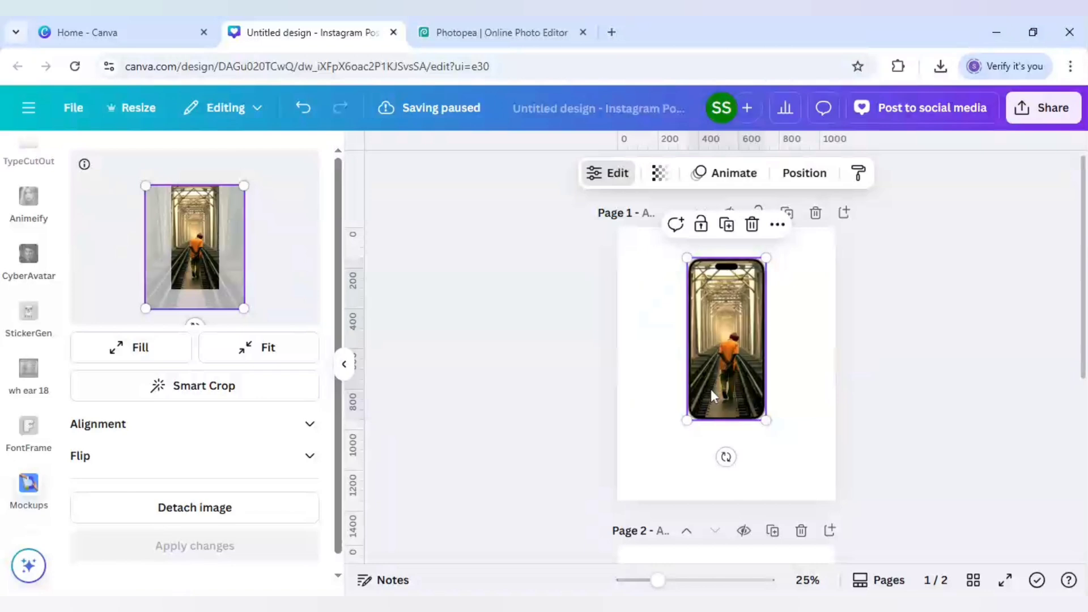
Copy the cut-out of the man and railway tracks from Page 2 onto the phone mockup on Page 1
{"action": "left_click", "coordinate": [528, 355]}
{"action": "scroll", "coordinate": [529, 354], "scroll_direction": "down", "scroll_amount": 5}
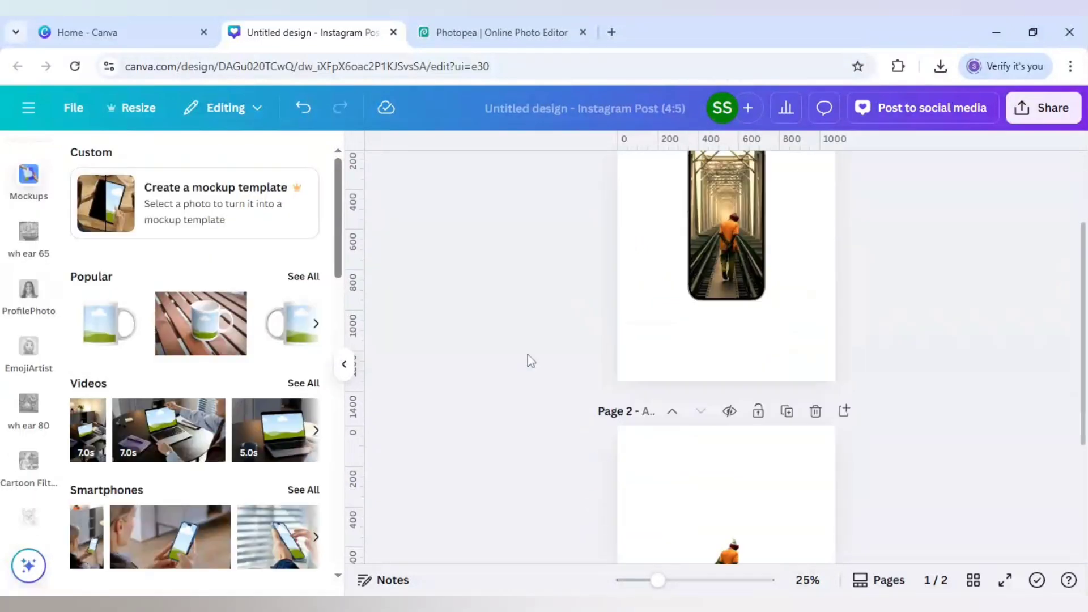
{"action": "left_click", "coordinate": [740, 409]}
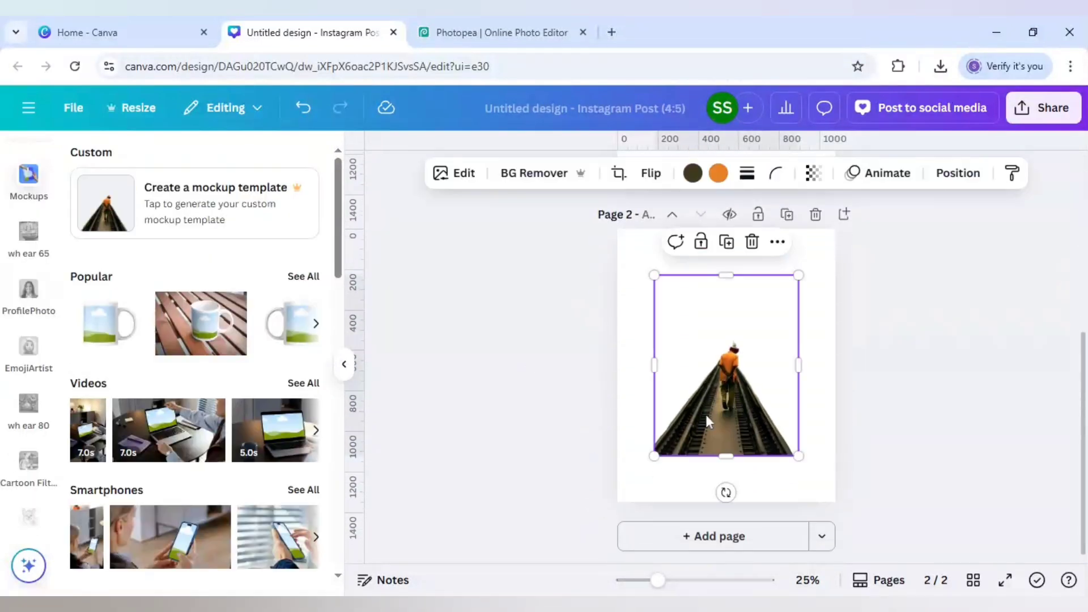
{"action": "left_click", "coordinate": [553, 367]}
{"action": "scroll", "coordinate": [553, 367], "scroll_direction": "up", "scroll_amount": 4}
{"action": "scroll", "coordinate": [622, 396], "scroll_direction": "up", "scroll_amount": 2}
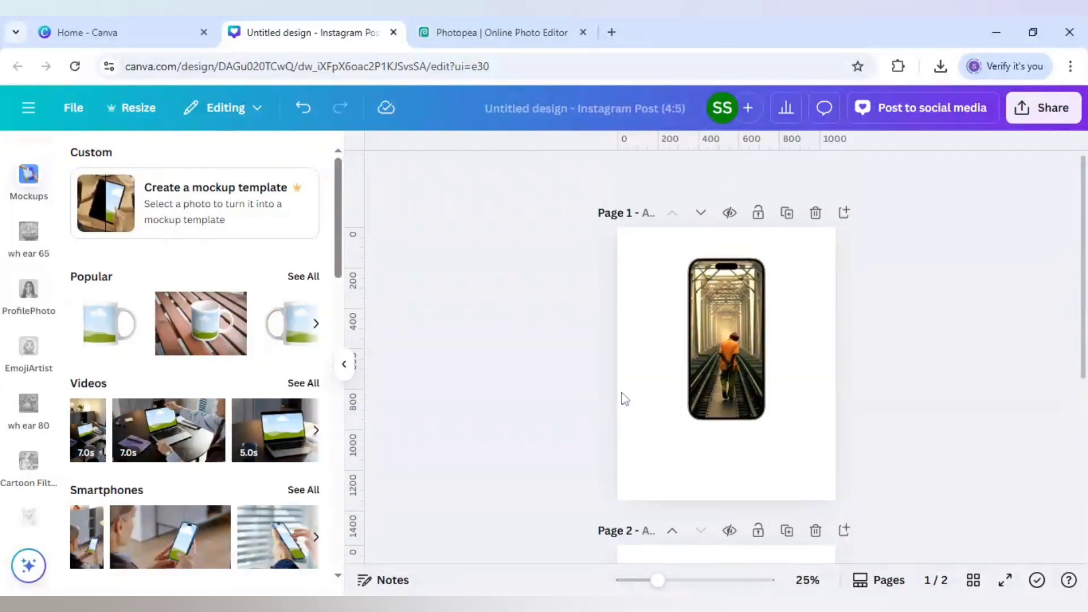
{"action": "left_click", "coordinate": [644, 406]}
{"action": "left_click", "coordinate": [734, 402]}
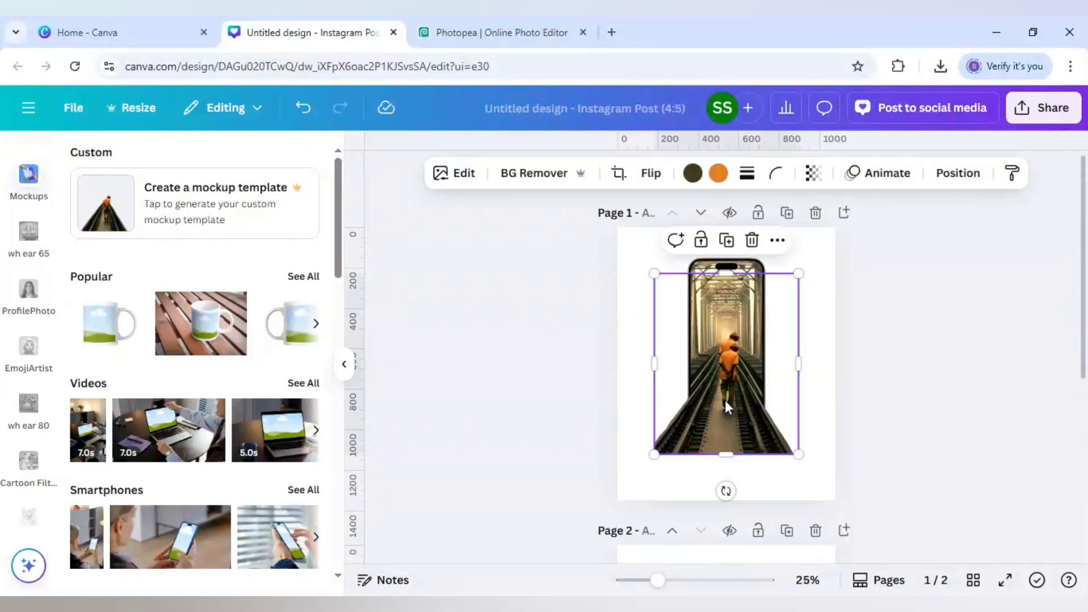
Enlarge the man-and-tracks cut-out and align it over the phone mockup so the man overlaps his figure in the photo
{"action": "left_click", "coordinate": [706, 410]}
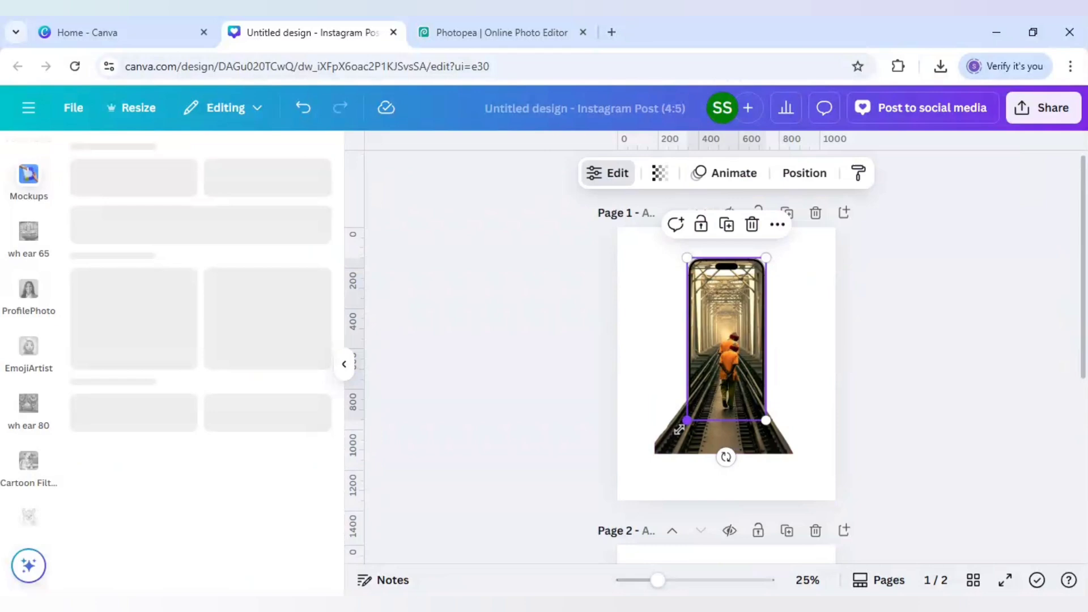
{"action": "left_click", "coordinate": [658, 438]}
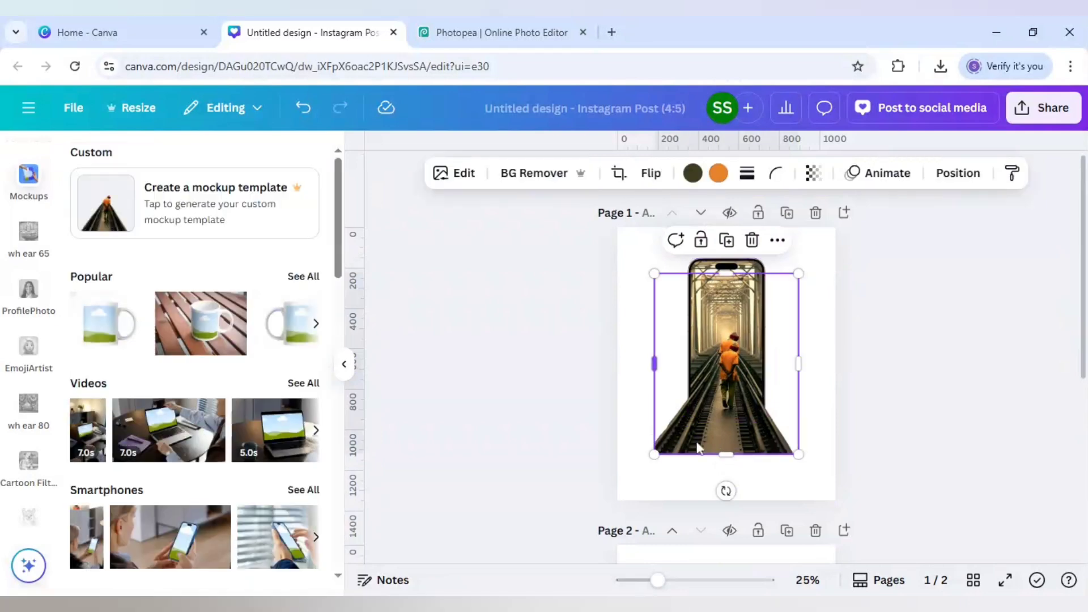
{"action": "left_click_drag", "start_coordinate": [698, 448], "coordinate": [669, 430]}
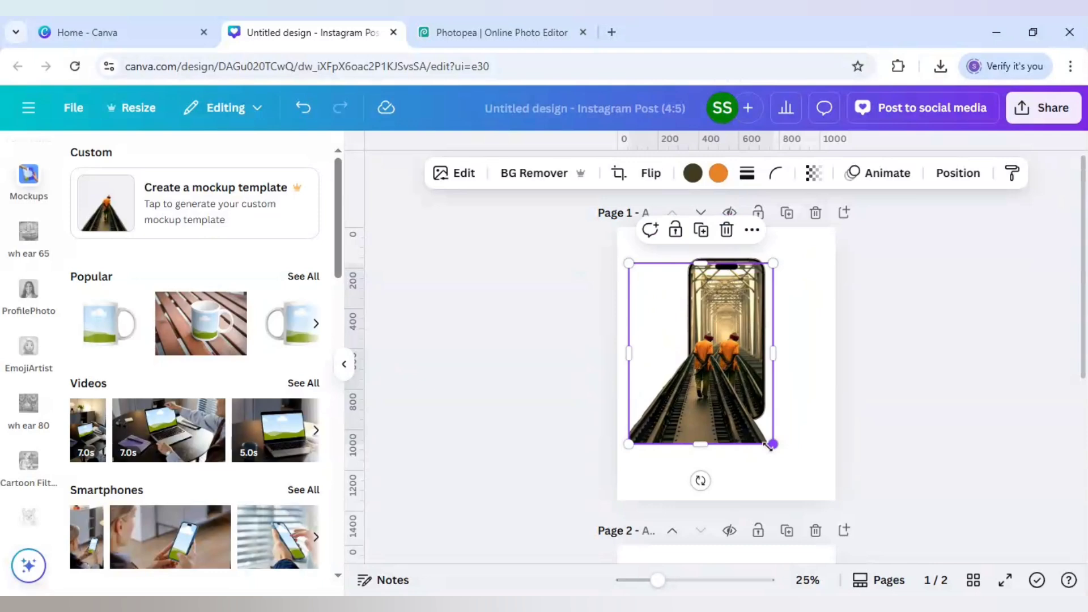
{"action": "left_click_drag", "start_coordinate": [772, 445], "coordinate": [788, 462]}
{"action": "left_click_drag", "start_coordinate": [705, 437], "coordinate": [720, 423]}
{"action": "key", "text": "Right"}
{"action": "left_click_drag", "start_coordinate": [805, 455], "coordinate": [750, 435]}
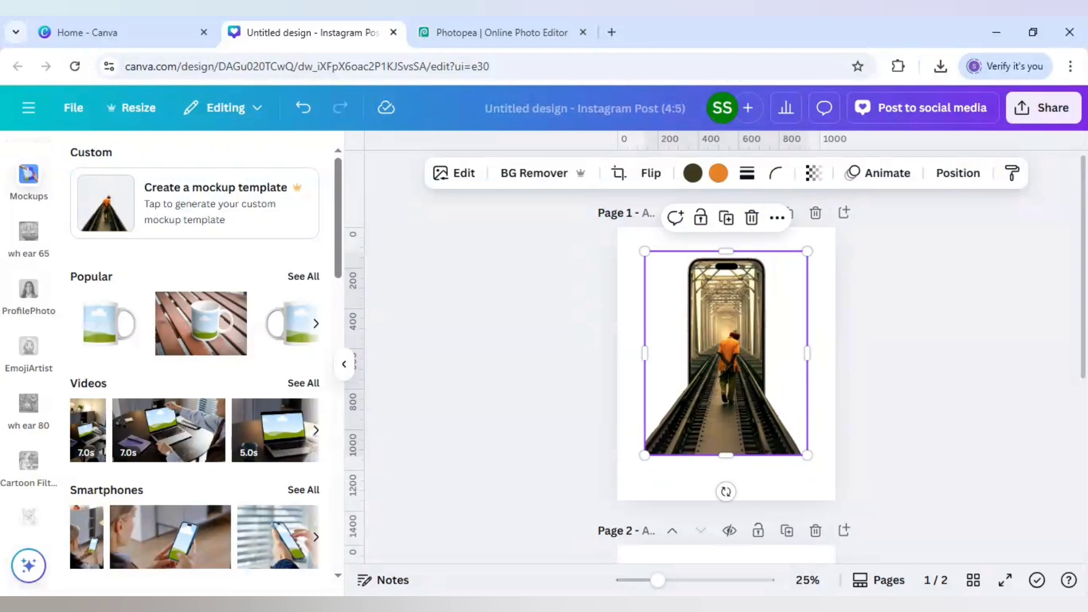
Enlarge the phone mockup and cut-out together and position them so the tracks reach the bottom edge of Page 1
{"action": "key", "text": "ctrl+a"}
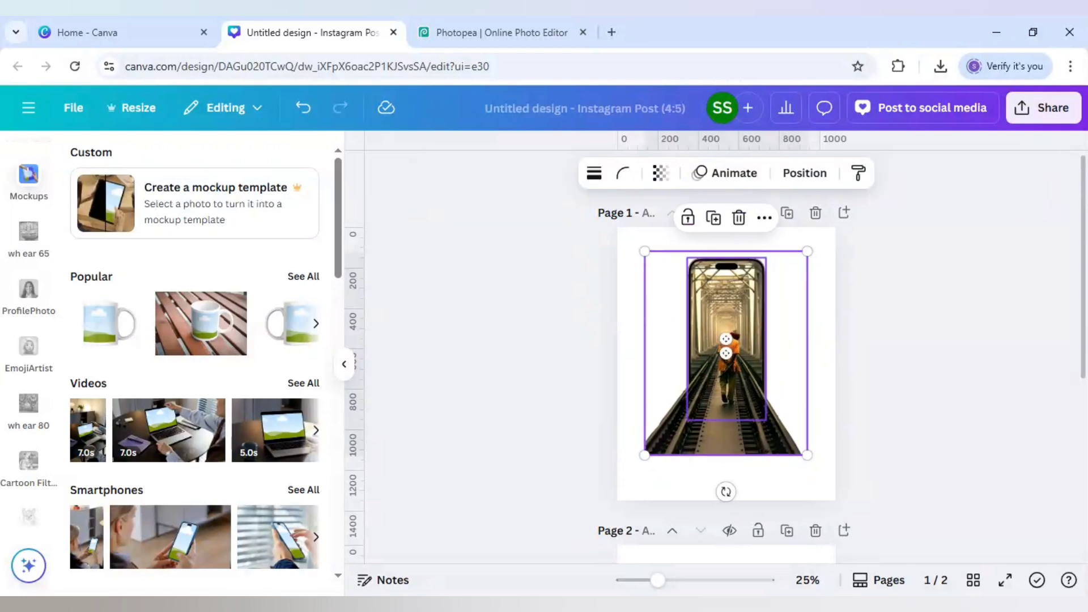
{"action": "left_click_drag", "start_coordinate": [807, 455], "coordinate": [843, 501]}
{"action": "left_click_drag", "start_coordinate": [670, 429], "coordinate": [652, 427]}
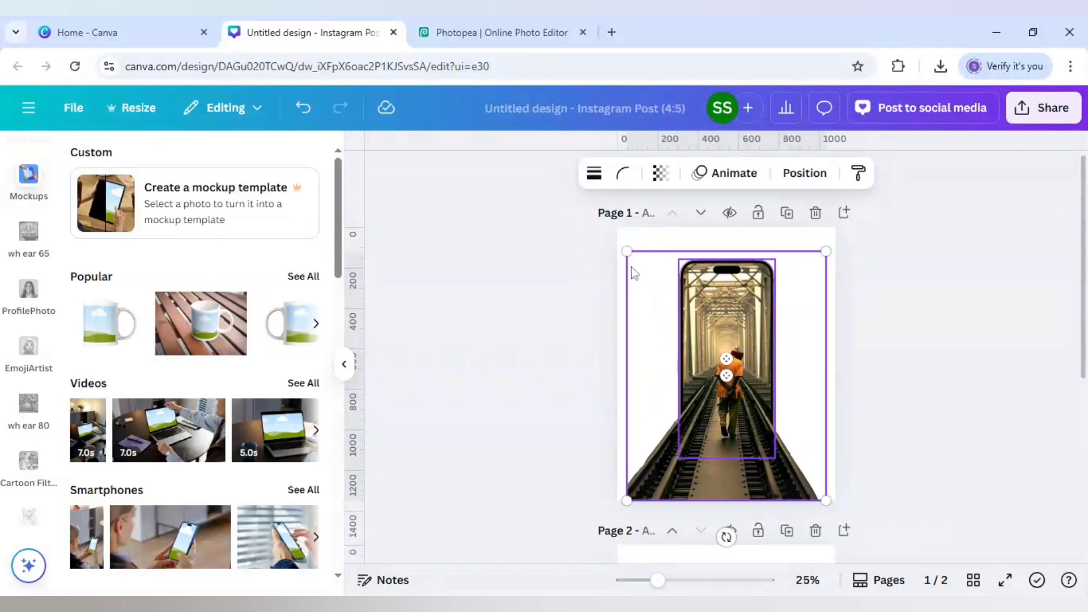
{"action": "left_click_drag", "start_coordinate": [626, 251], "coordinate": [612, 233]}
{"action": "left_click_drag", "start_coordinate": [630, 336], "coordinate": [636, 359]}
{"action": "left_click", "coordinate": [898, 344]}
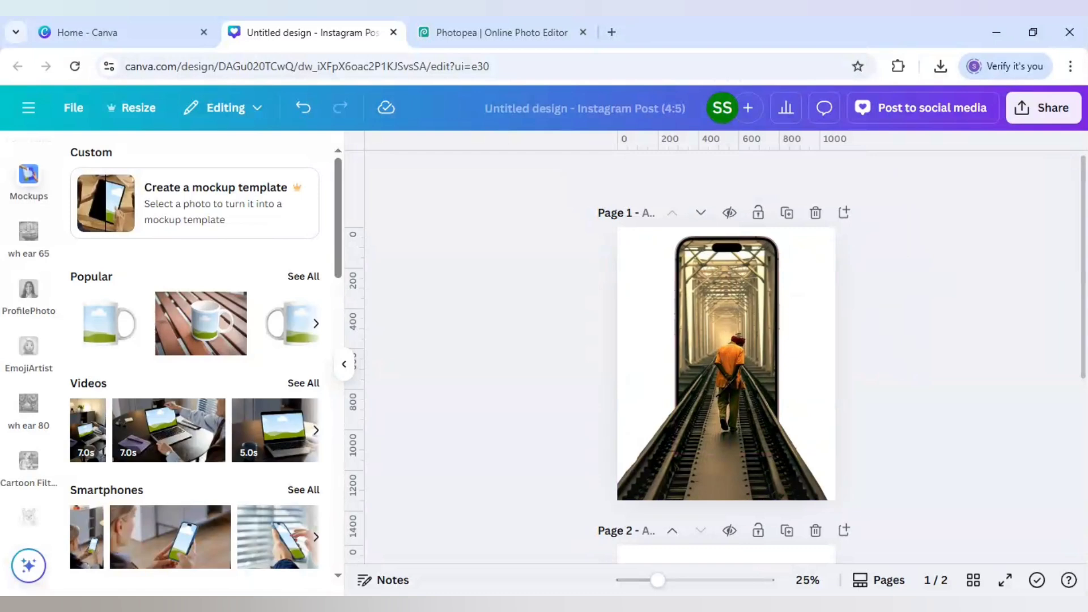
Search the Canva elements for "smartphone"
{"action": "scroll", "coordinate": [27, 245], "scroll_direction": "up", "scroll_amount": 5}
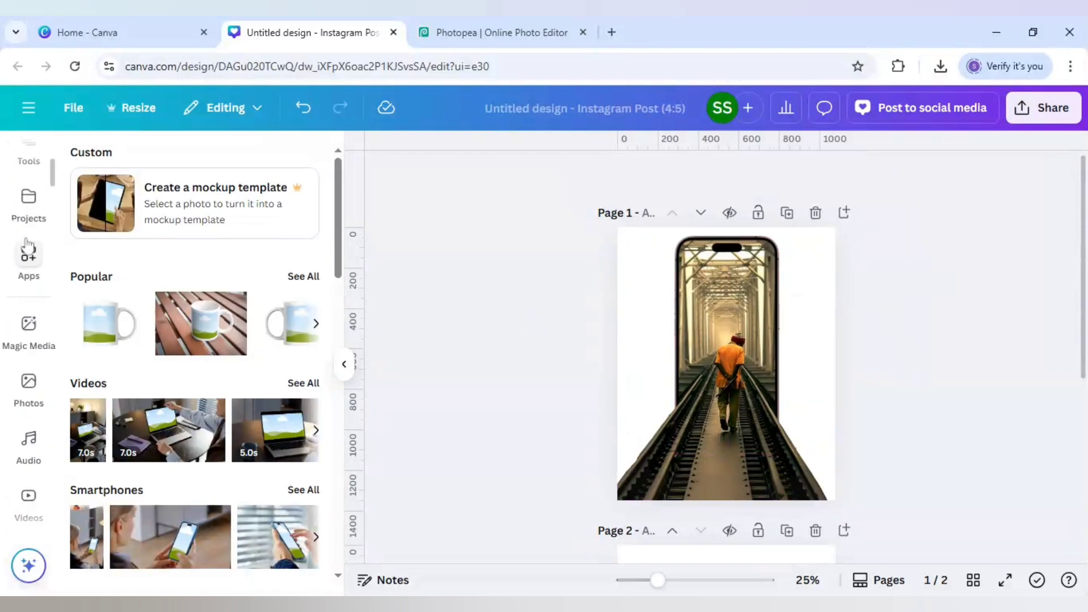
{"action": "scroll", "coordinate": [26, 245], "scroll_direction": "up", "scroll_amount": 3}
{"action": "scroll", "coordinate": [31, 244], "scroll_direction": "up", "scroll_amount": 3}
{"action": "left_click", "coordinate": [29, 218]}
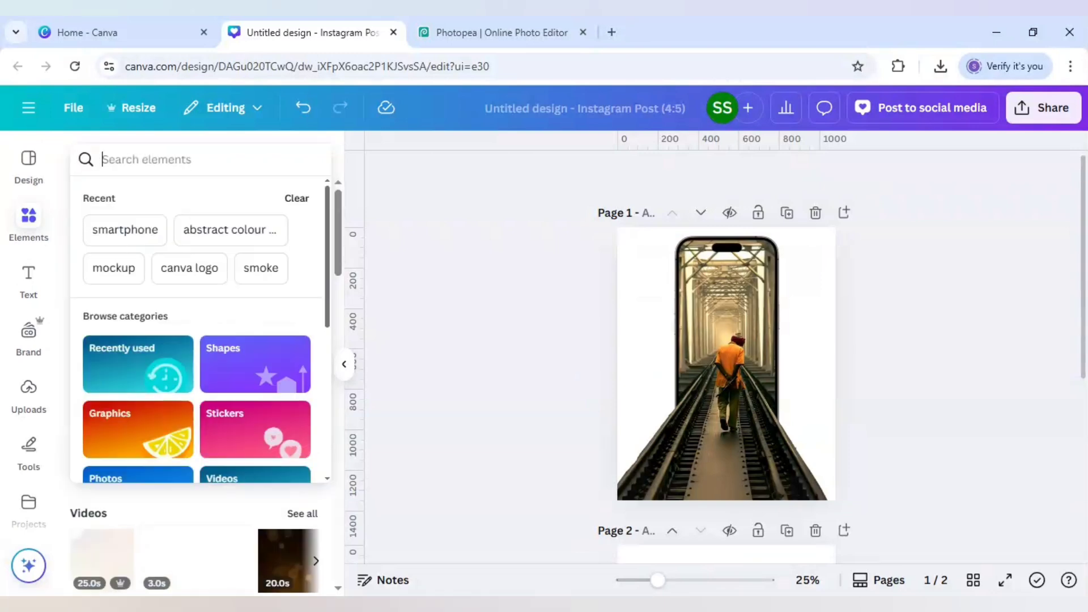
{"action": "type", "text": "smartphone"}
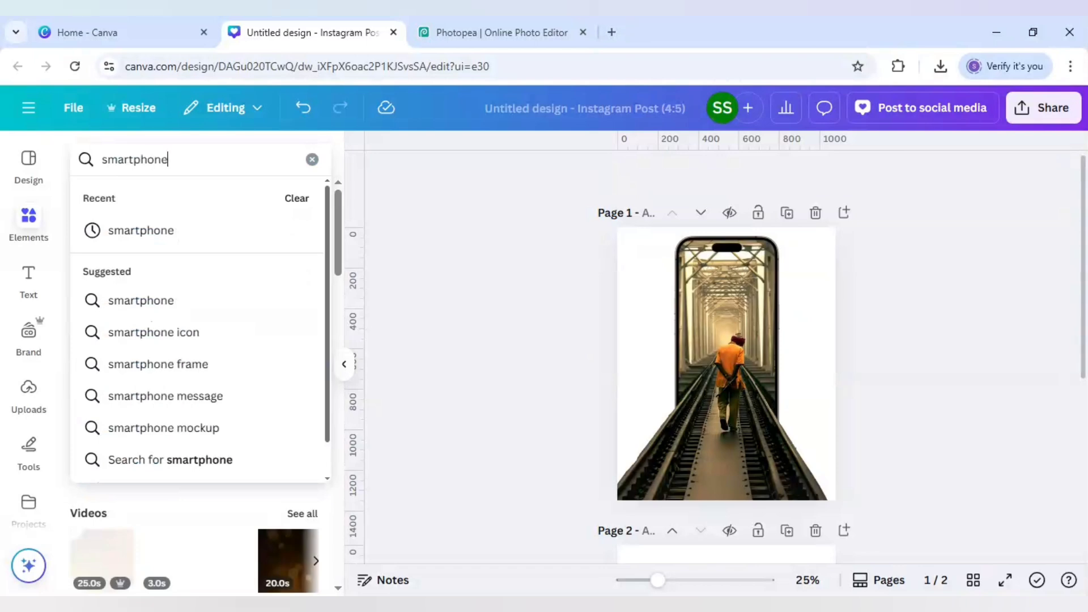
{"action": "key", "text": "Return"}
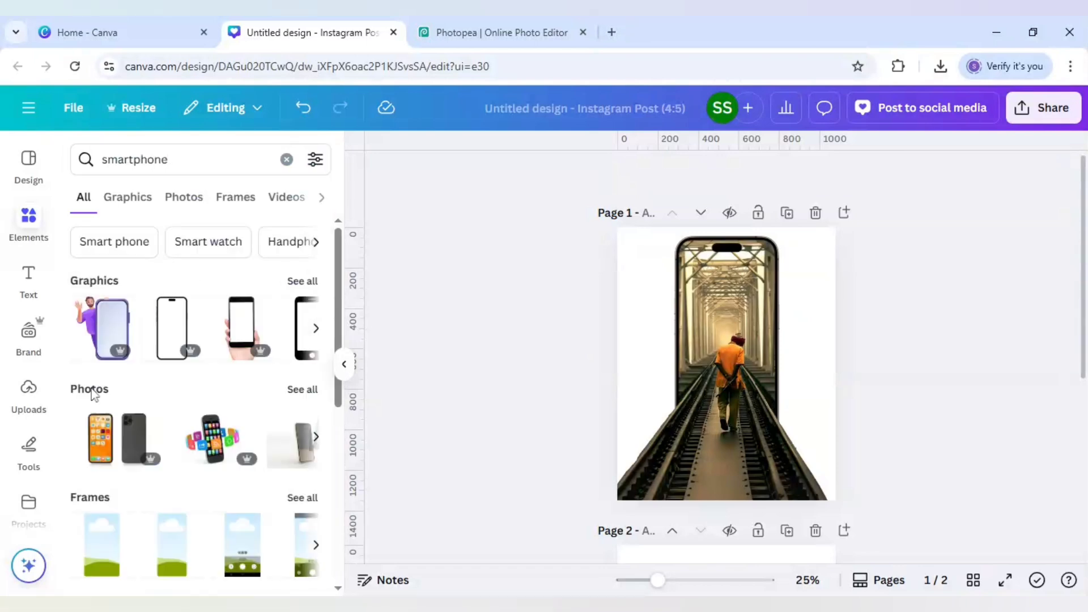
Browse all smartphone photos and add the white front-facing phone with app icons to Page 1
{"action": "left_click", "coordinate": [304, 391]}
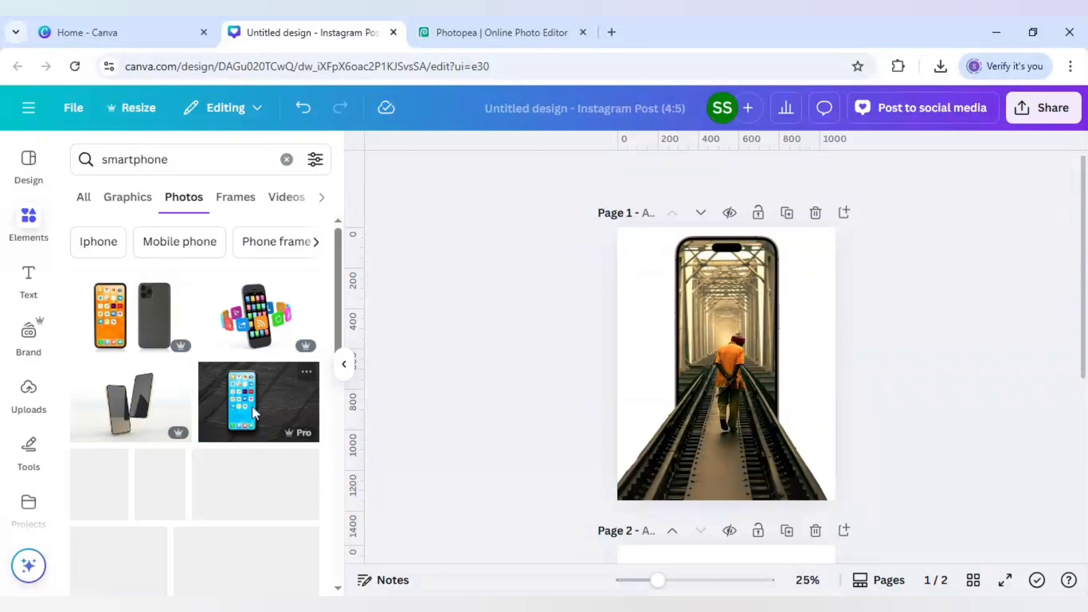
{"action": "scroll", "coordinate": [253, 413], "scroll_direction": "down", "scroll_amount": 10}
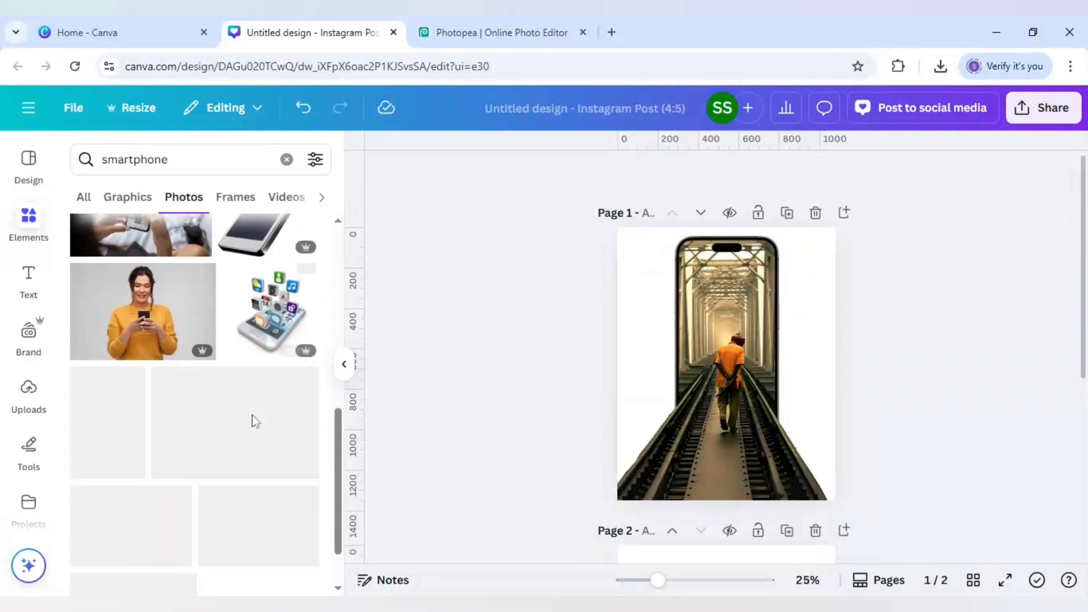
{"action": "scroll", "coordinate": [235, 408], "scroll_direction": "down", "scroll_amount": 5}
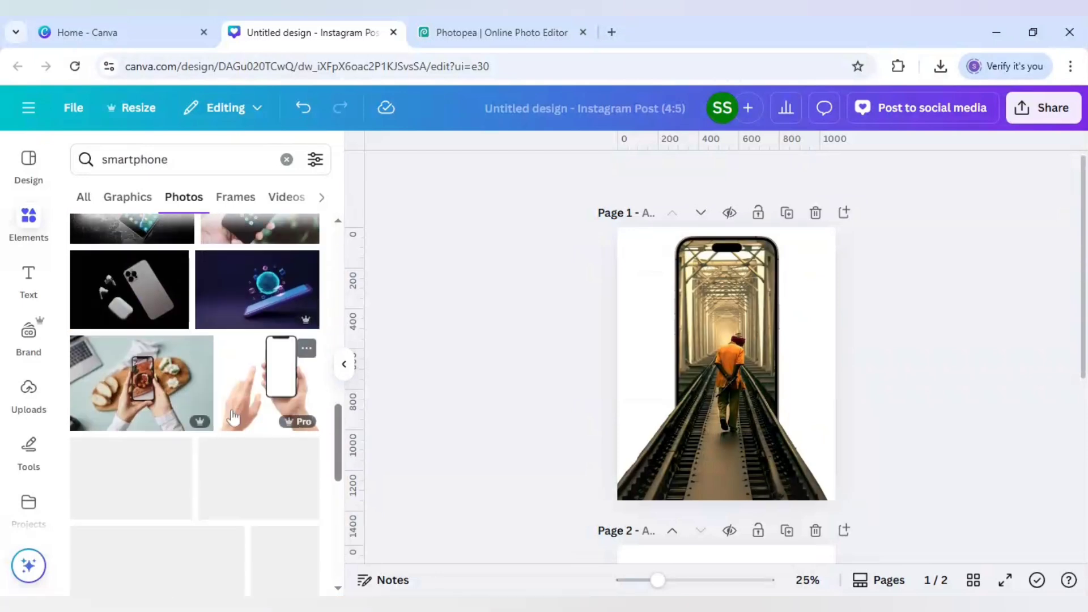
{"action": "scroll", "coordinate": [232, 417], "scroll_direction": "down", "scroll_amount": 10}
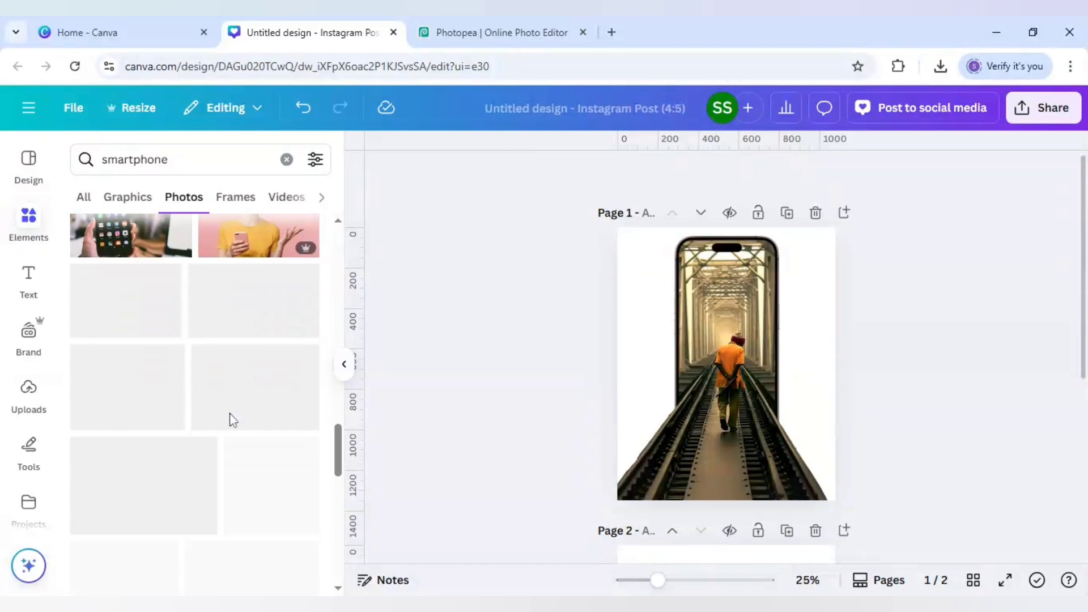
{"action": "scroll", "coordinate": [230, 416], "scroll_direction": "down", "scroll_amount": 5}
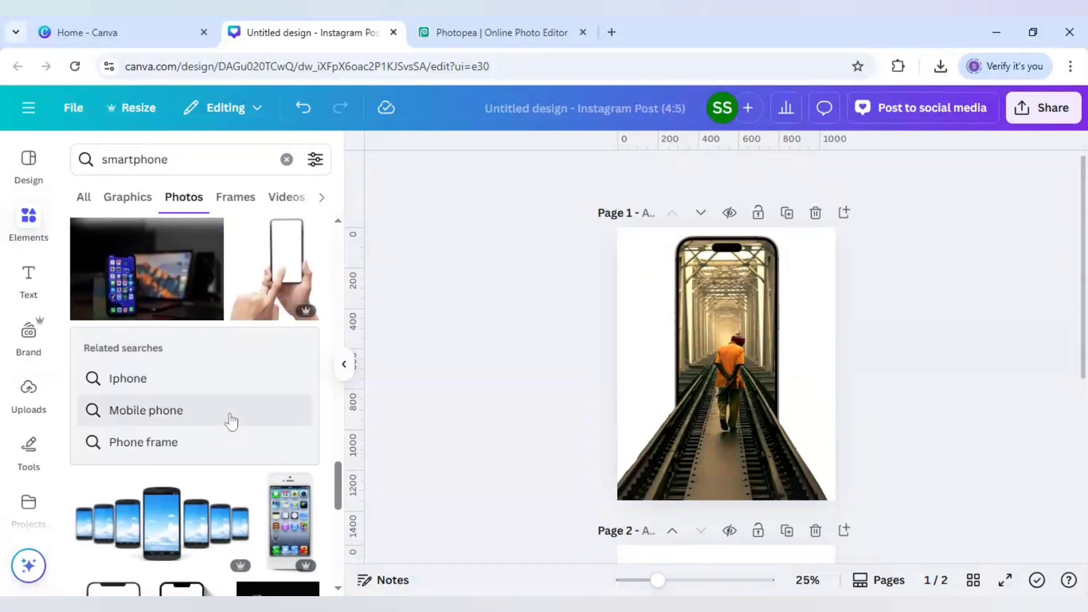
{"action": "left_click", "coordinate": [293, 530]}
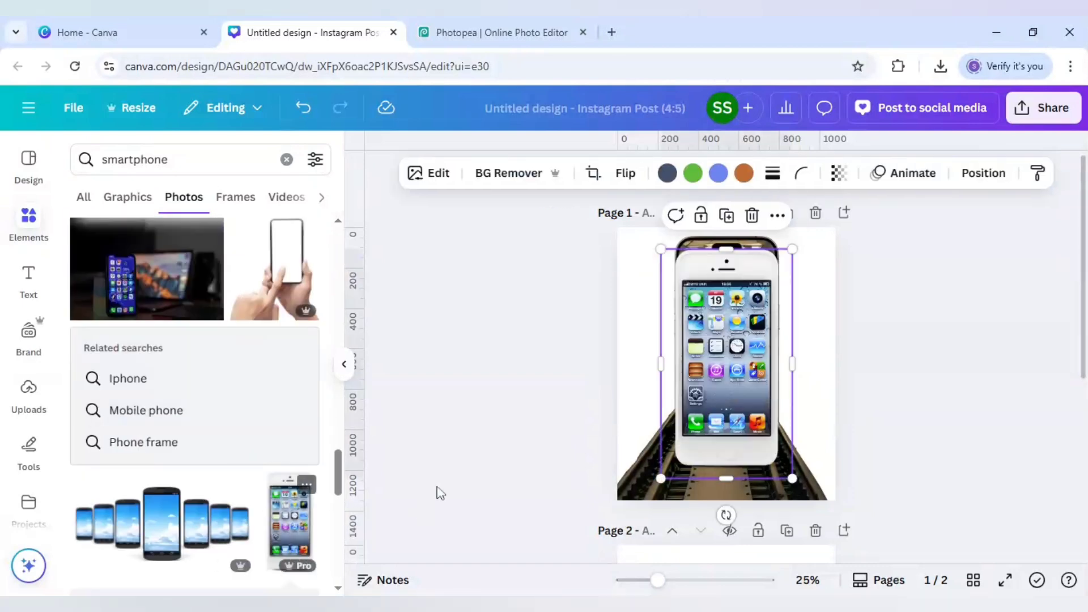
Apply a Custom Duotone effect to the white phone photo, with both Highlights and Shadows set to #000000
{"action": "left_click", "coordinate": [436, 174]}
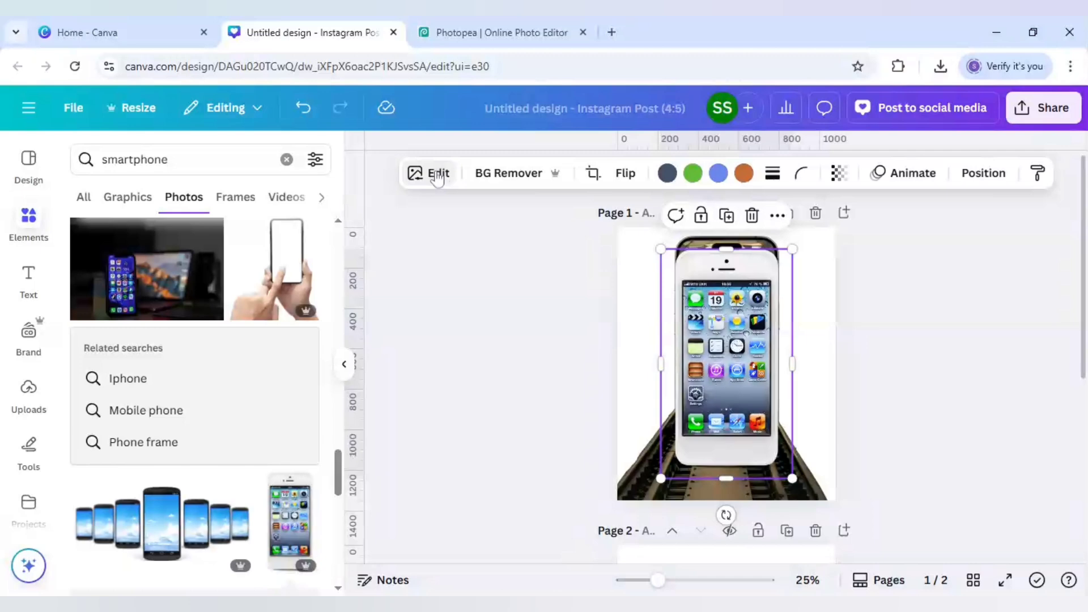
{"action": "scroll", "coordinate": [137, 423], "scroll_direction": "down", "scroll_amount": 3}
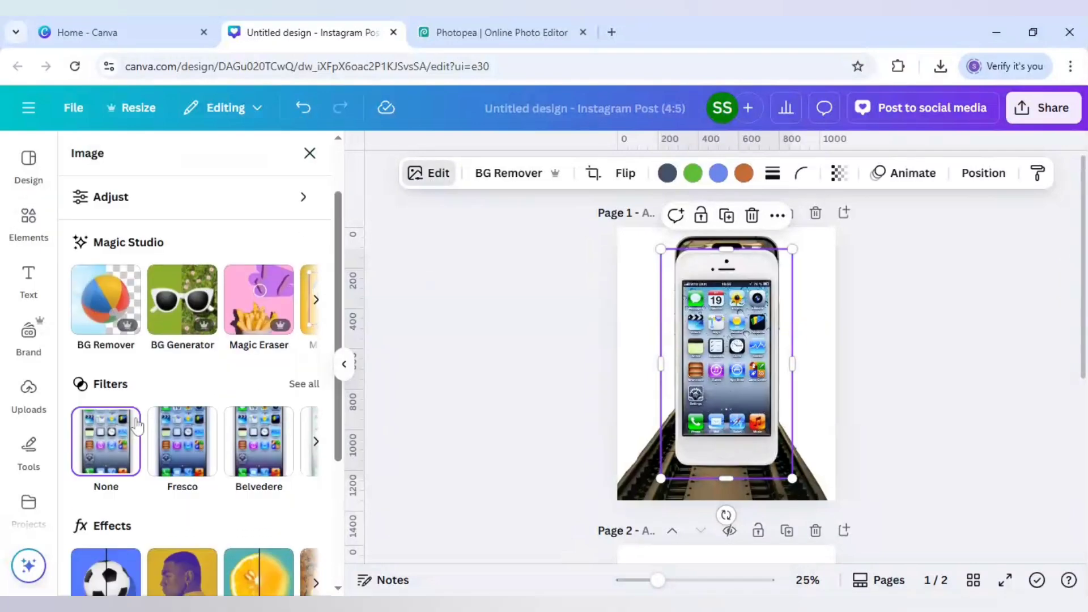
{"action": "left_click", "coordinate": [187, 521]}
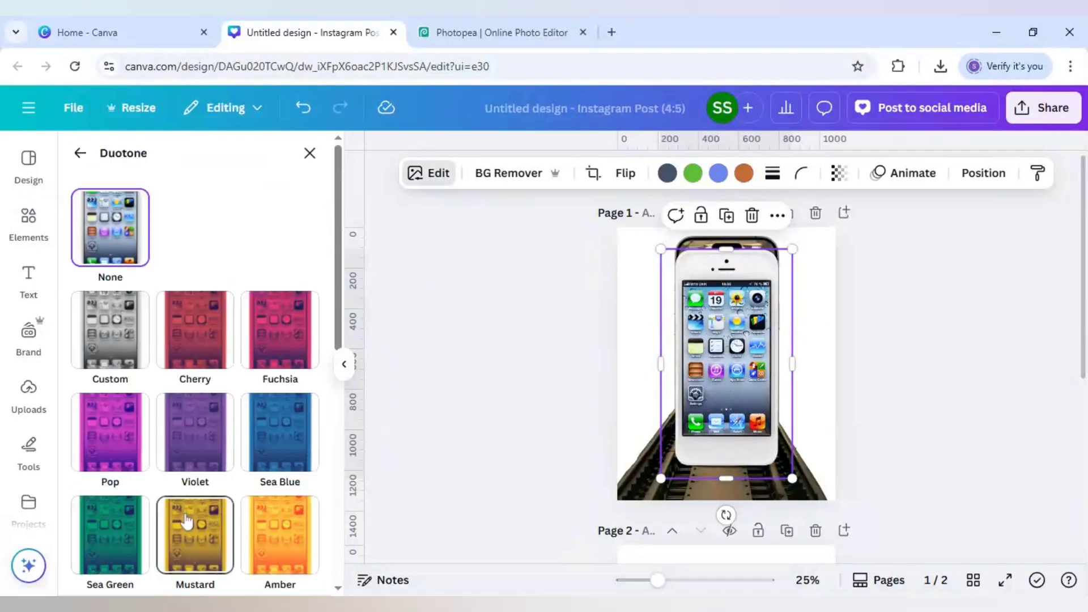
{"action": "left_click", "coordinate": [135, 354]}
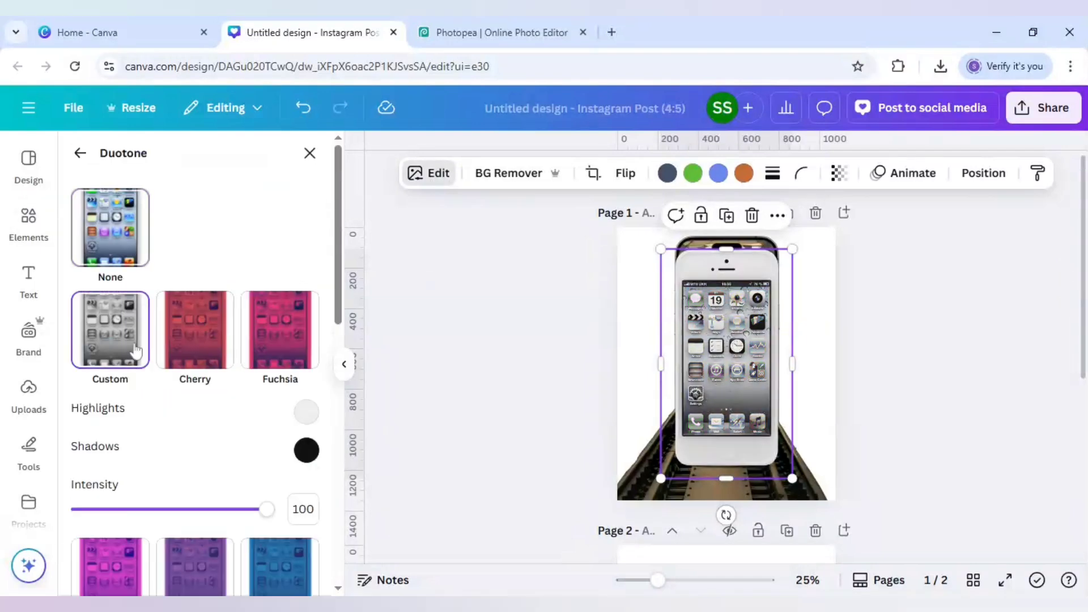
{"action": "left_click", "coordinate": [305, 412]}
{"action": "left_click_drag", "start_coordinate": [311, 234], "coordinate": [315, 294]}
{"action": "left_click", "coordinate": [310, 315]}
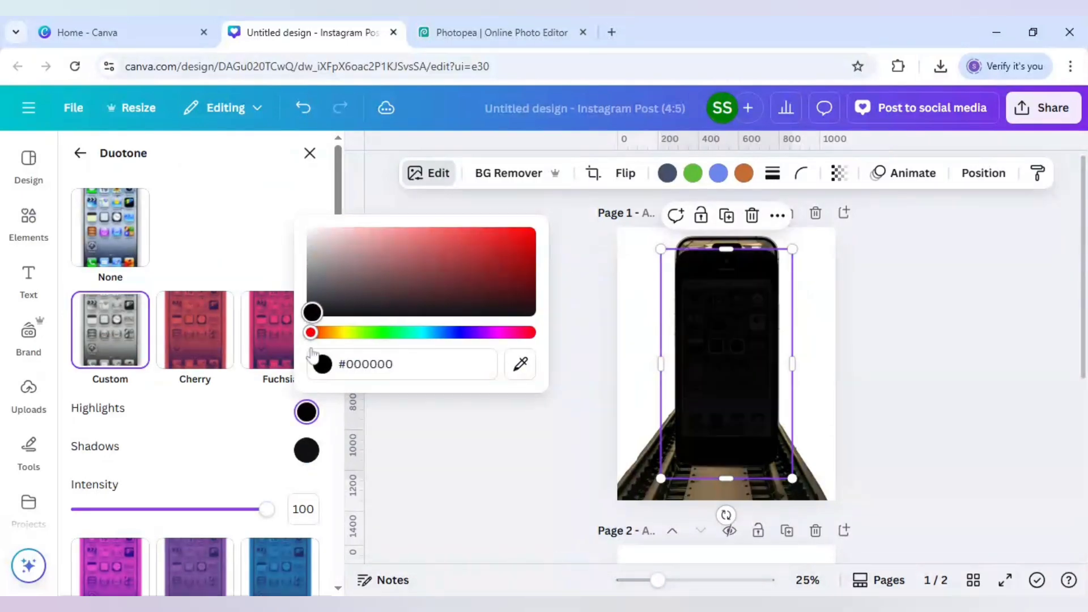
{"action": "left_click", "coordinate": [306, 450]}
{"action": "left_click", "coordinate": [311, 353]}
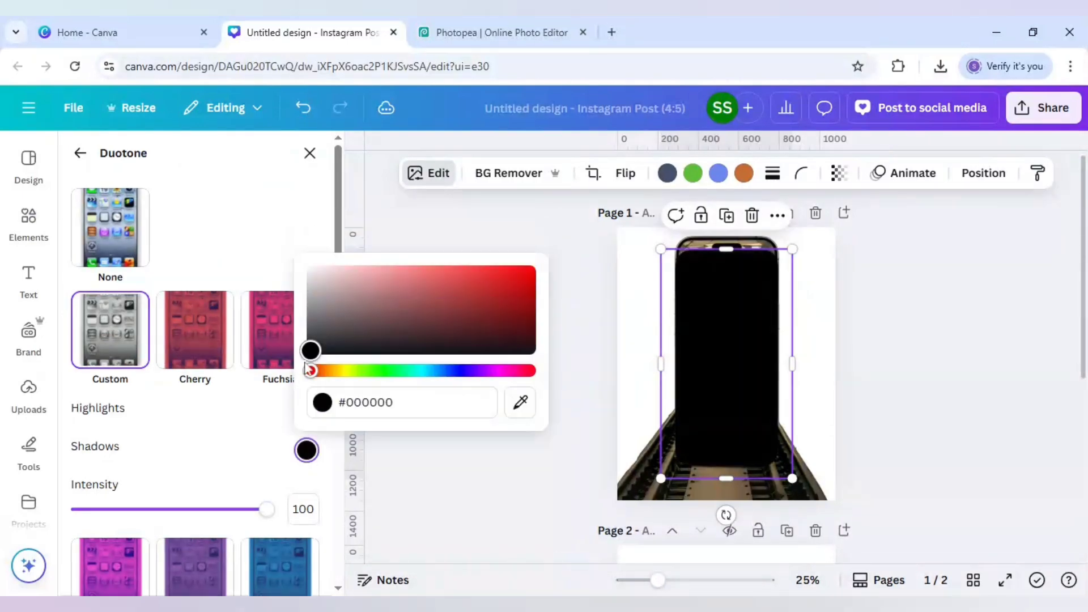
Add a Glow shadow to the blackened phone photo with size 65, blur amount 75 and intensity 100
{"action": "left_click", "coordinate": [81, 162]}
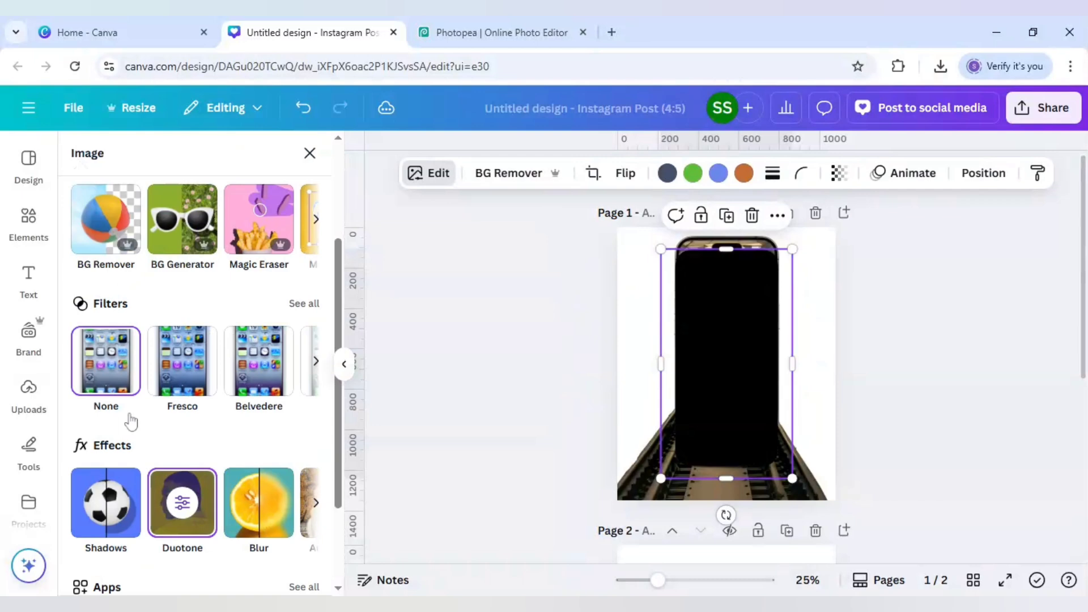
{"action": "left_click", "coordinate": [112, 512]}
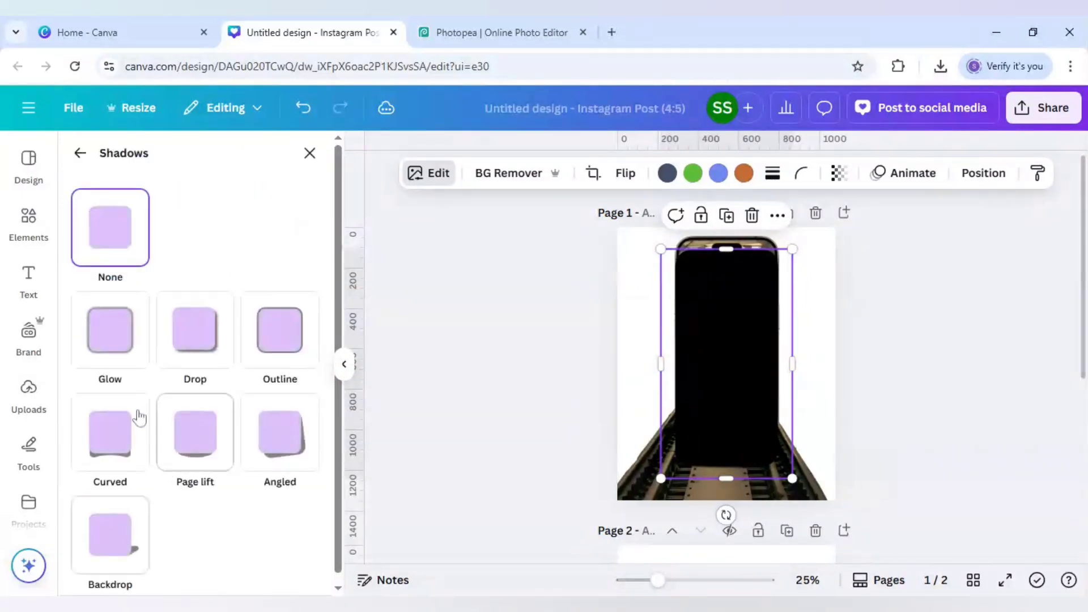
{"action": "left_click", "coordinate": [128, 335]}
{"action": "scroll", "coordinate": [240, 500], "scroll_direction": "down", "scroll_amount": 4}
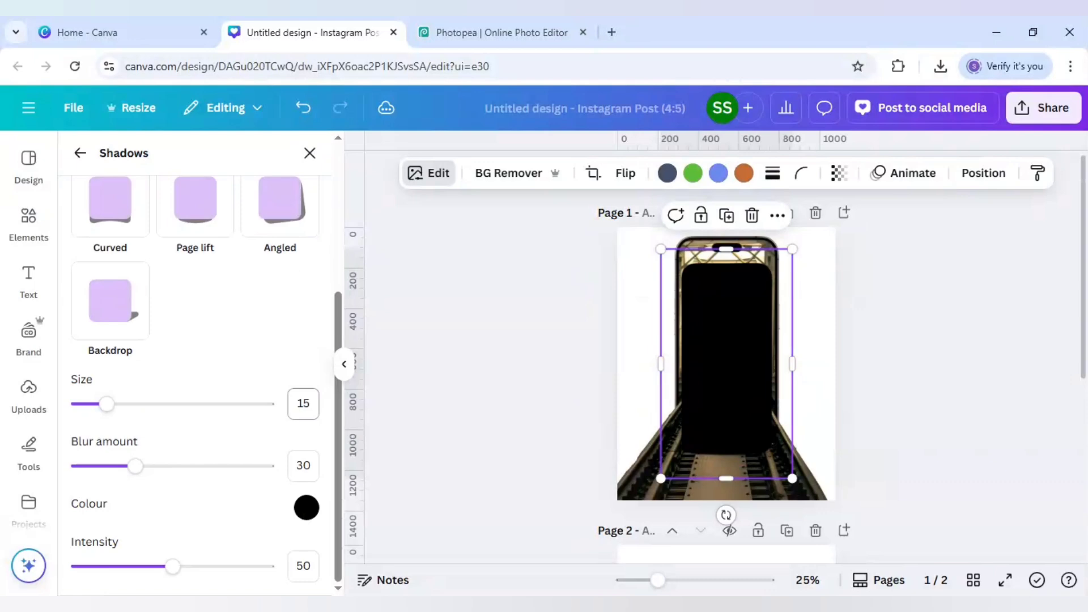
{"action": "left_click", "coordinate": [303, 403]}
{"action": "type", "text": "65"}
{"action": "key", "text": "Tab"}
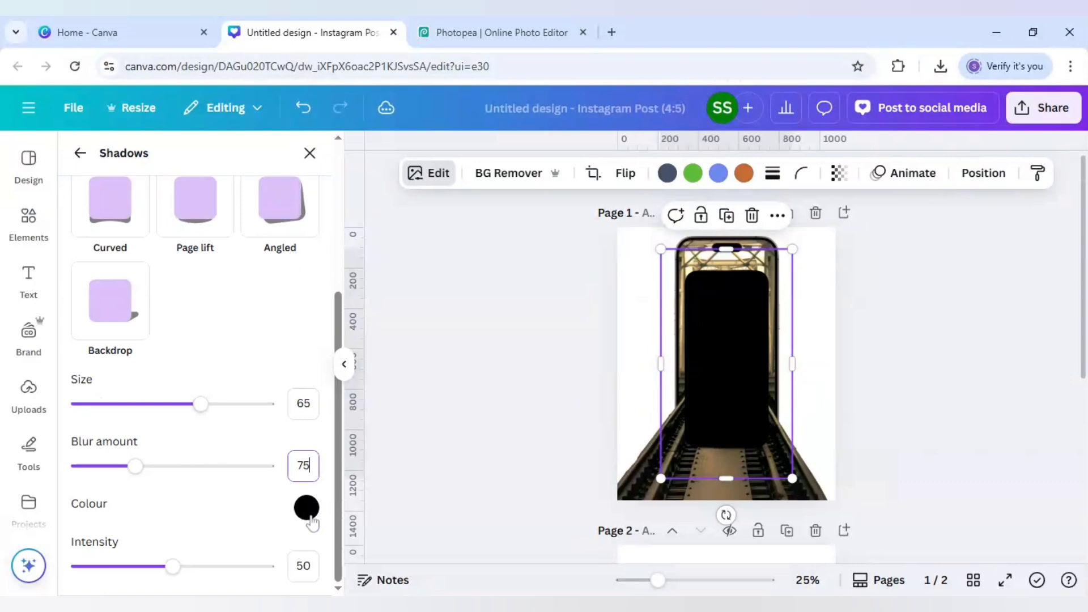
{"action": "key", "text": "Tab"}
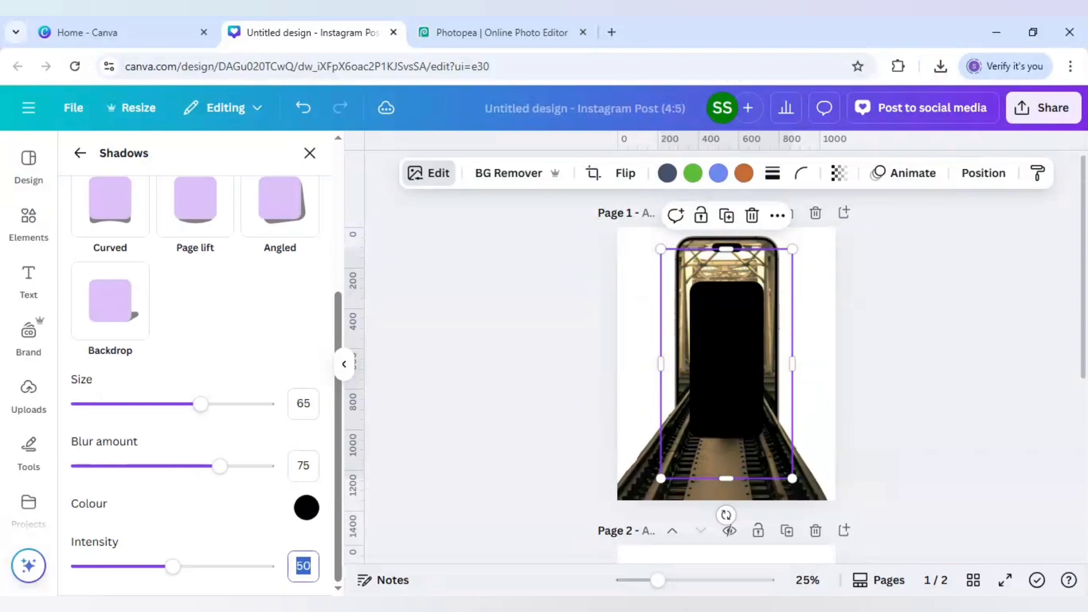
{"action": "type", "text": "100"}
{"action": "key", "text": "Return"}
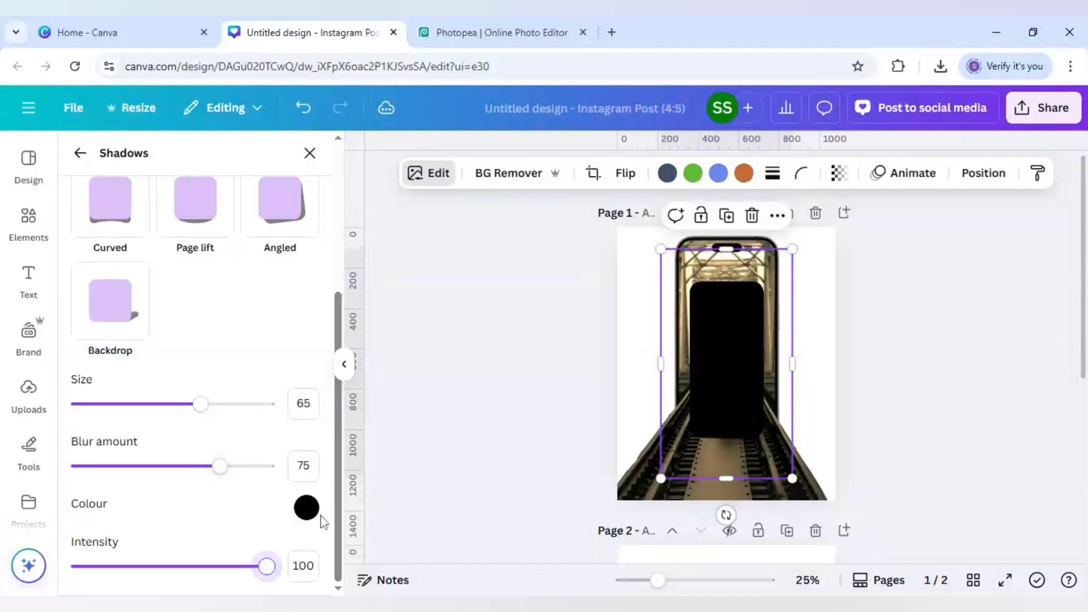
{"action": "left_click", "coordinate": [561, 428]}
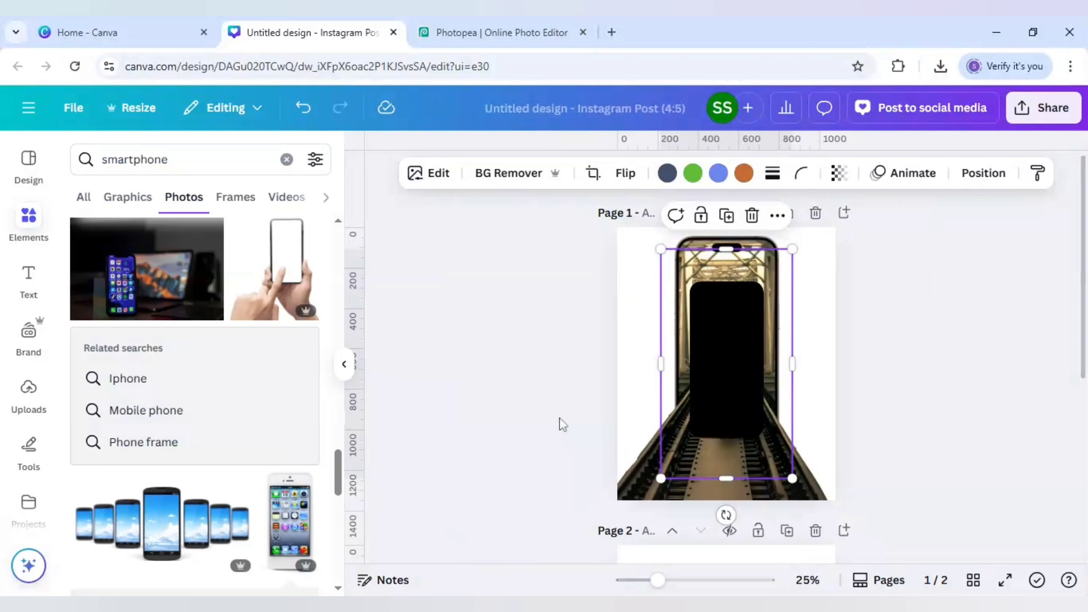
{"action": "left_click", "coordinate": [636, 393]}
{"action": "left_click", "coordinate": [713, 396]}
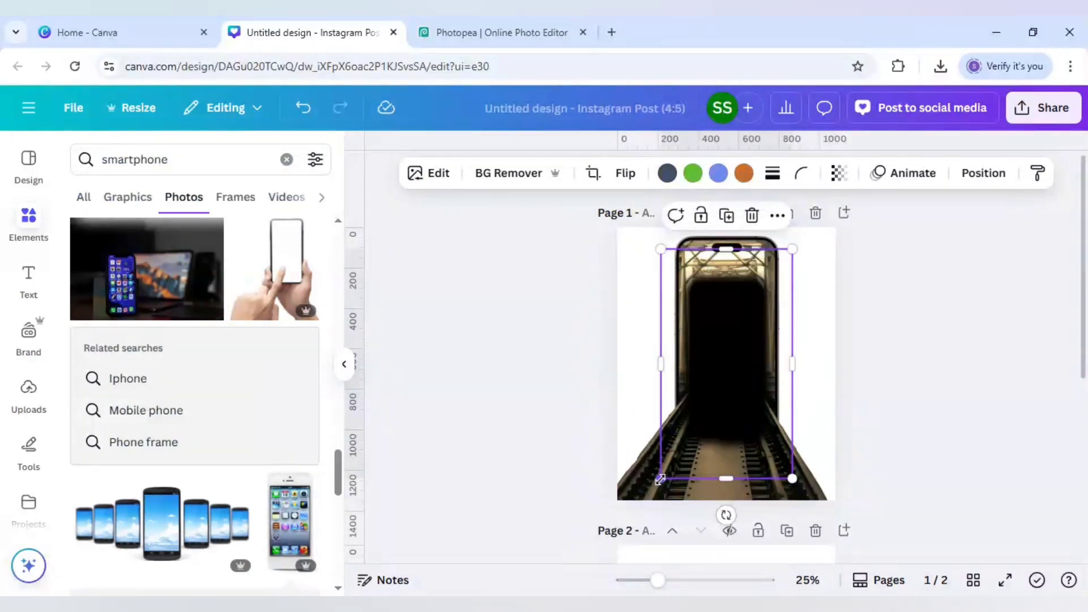
Enlarge the blackened glowing phone to slightly exceed the phone mockup, centre it on the mockup and layer it behind the other elements
{"action": "left_click_drag", "start_coordinate": [661, 478], "coordinate": [609, 562]}
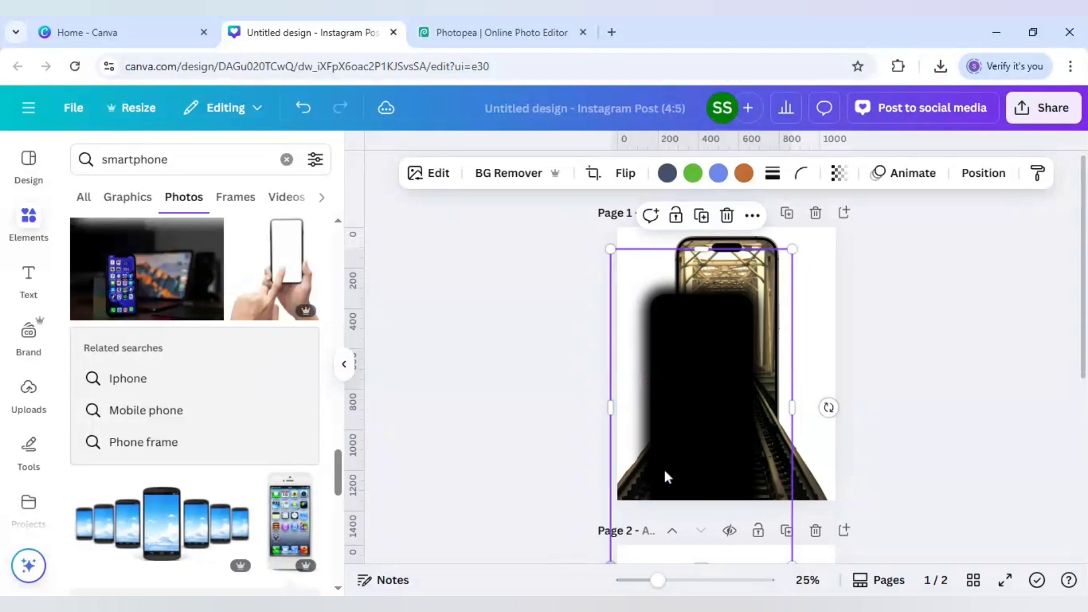
{"action": "left_click_drag", "start_coordinate": [694, 445], "coordinate": [705, 407]}
{"action": "right_click", "coordinate": [709, 383]}
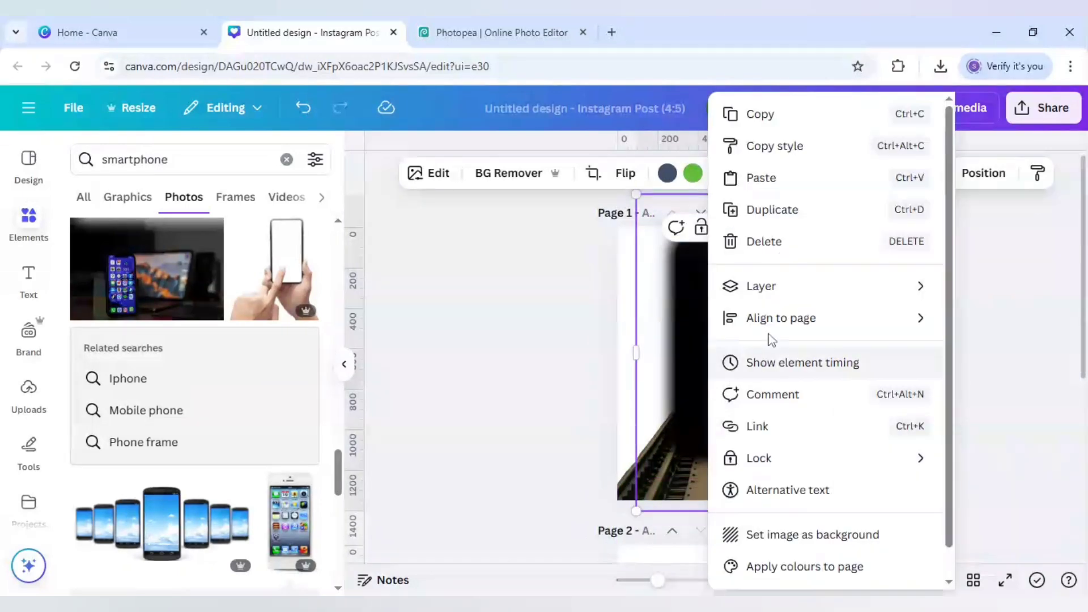
{"action": "mouse_move", "coordinate": [773, 306]}
{"action": "left_click", "coordinate": [598, 382]}
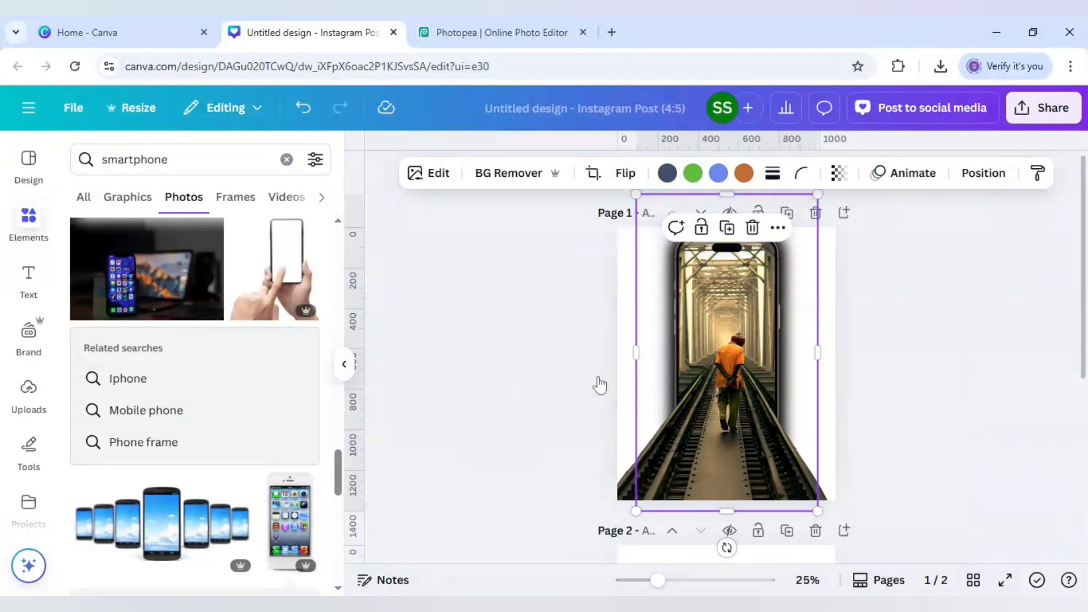
{"action": "left_click", "coordinate": [524, 364]}
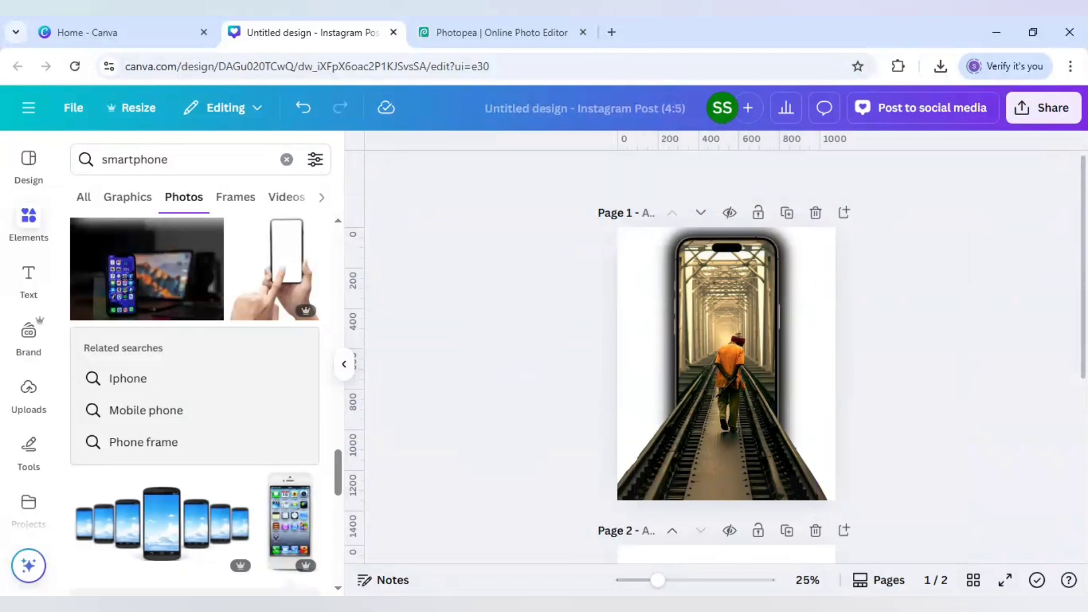
Search the element photos for "white grey gradient background"
{"action": "left_click", "coordinate": [170, 159]}
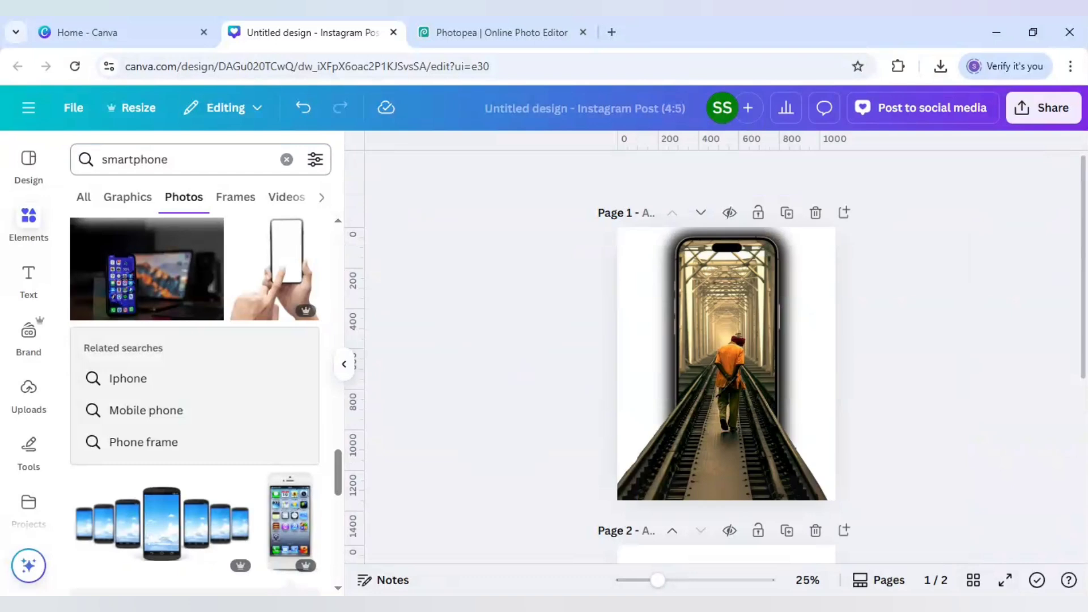
{"action": "type", "text": "whi"}
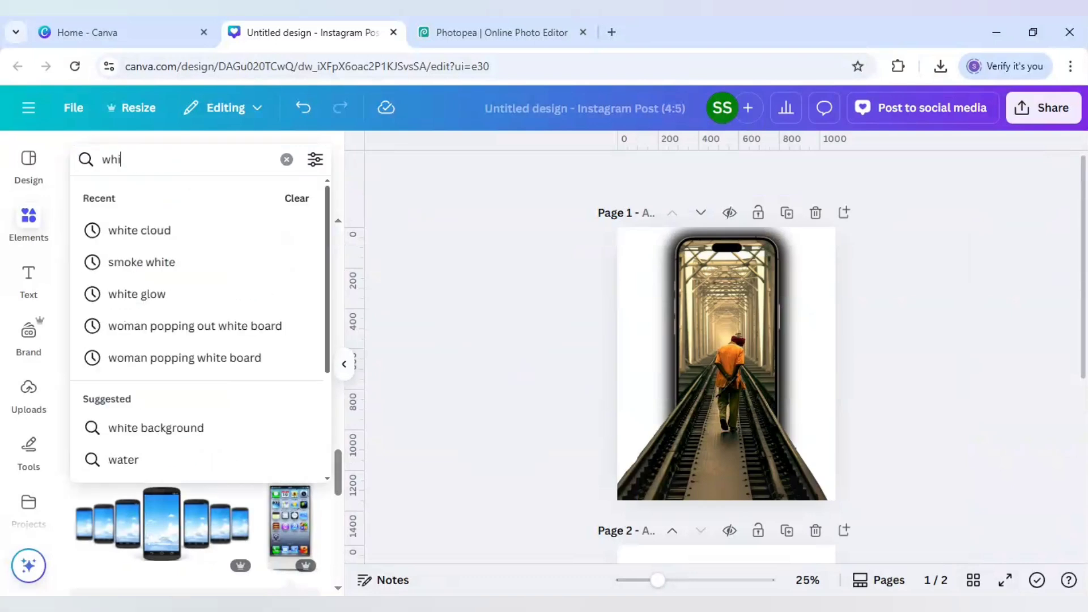
{"action": "type", "text": "te grey g"}
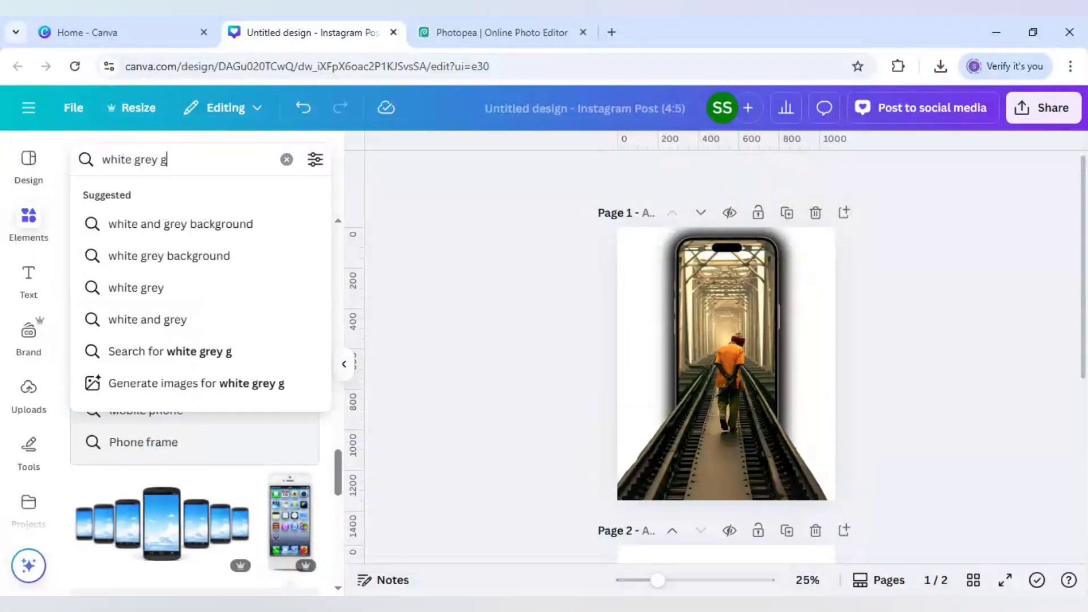
{"action": "type", "text": "radient b"}
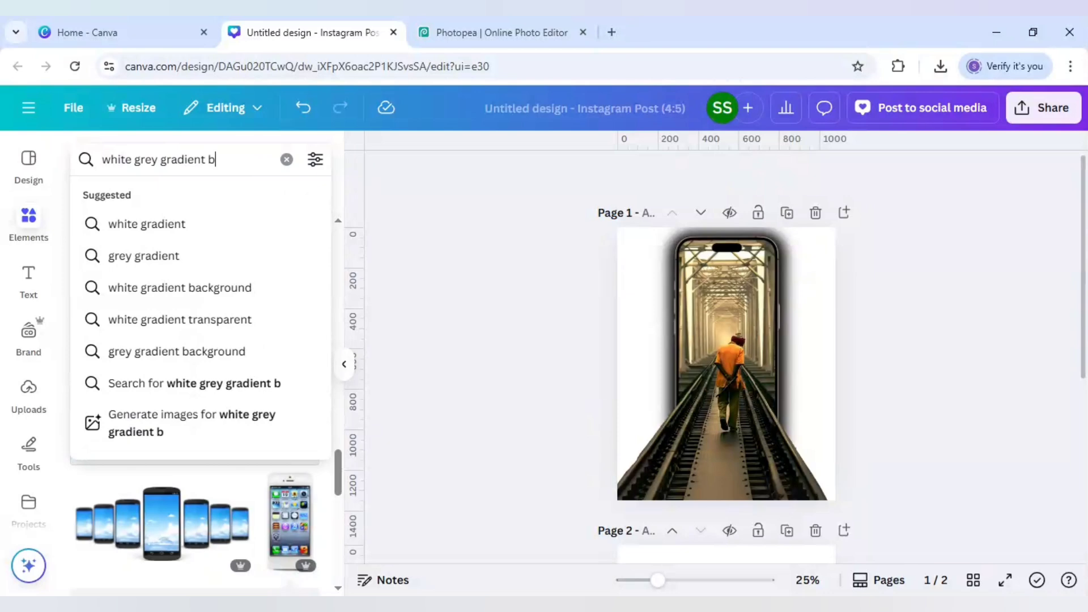
{"action": "type", "text": "ackground"}
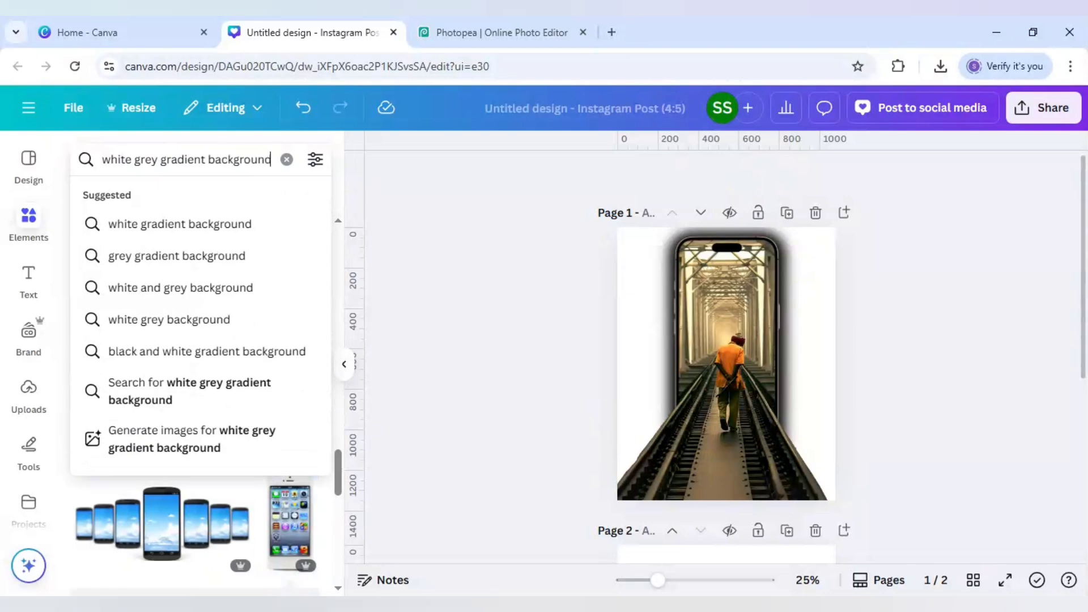
{"action": "key", "text": "Return"}
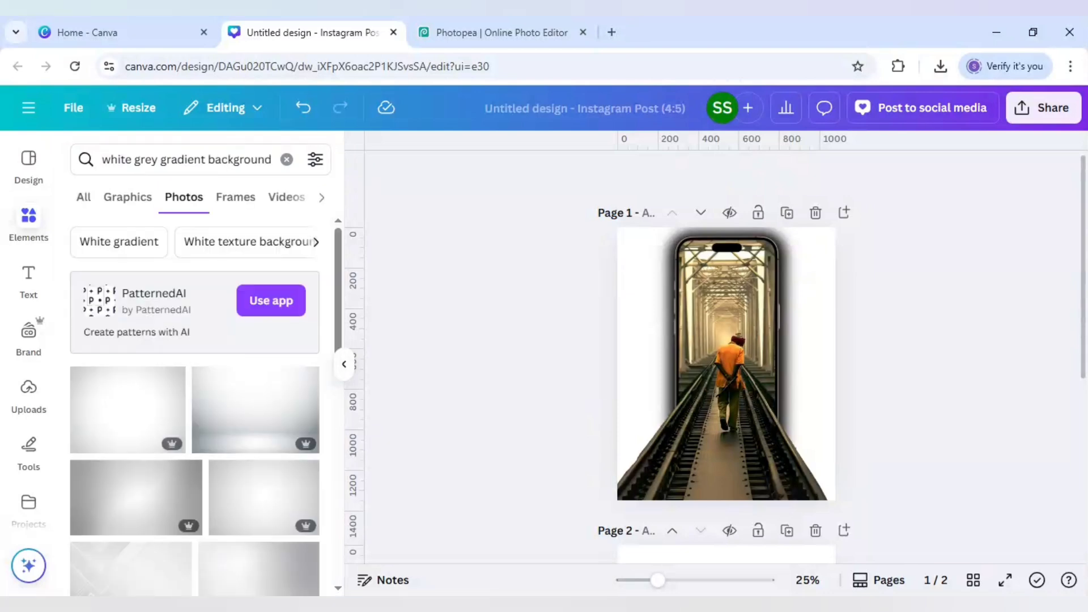
Add the pale blue-and-white gradient photo from the results to Page 1 and set it as the page background
{"action": "scroll", "coordinate": [151, 292], "scroll_direction": "down", "scroll_amount": 4}
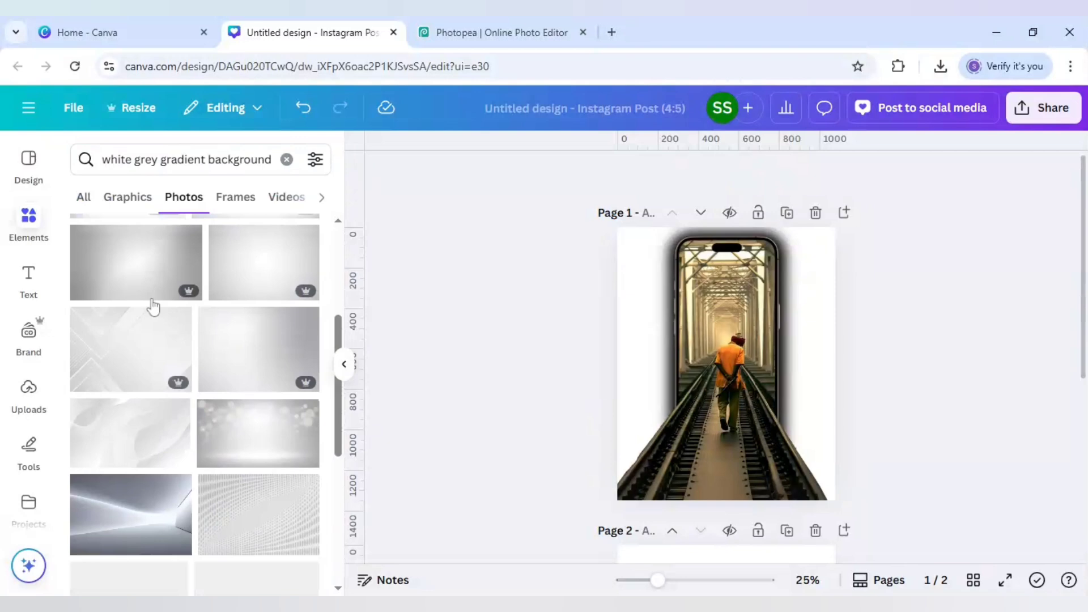
{"action": "scroll", "coordinate": [153, 306], "scroll_direction": "down", "scroll_amount": 3}
{"action": "scroll", "coordinate": [153, 306], "scroll_direction": "down", "scroll_amount": 4}
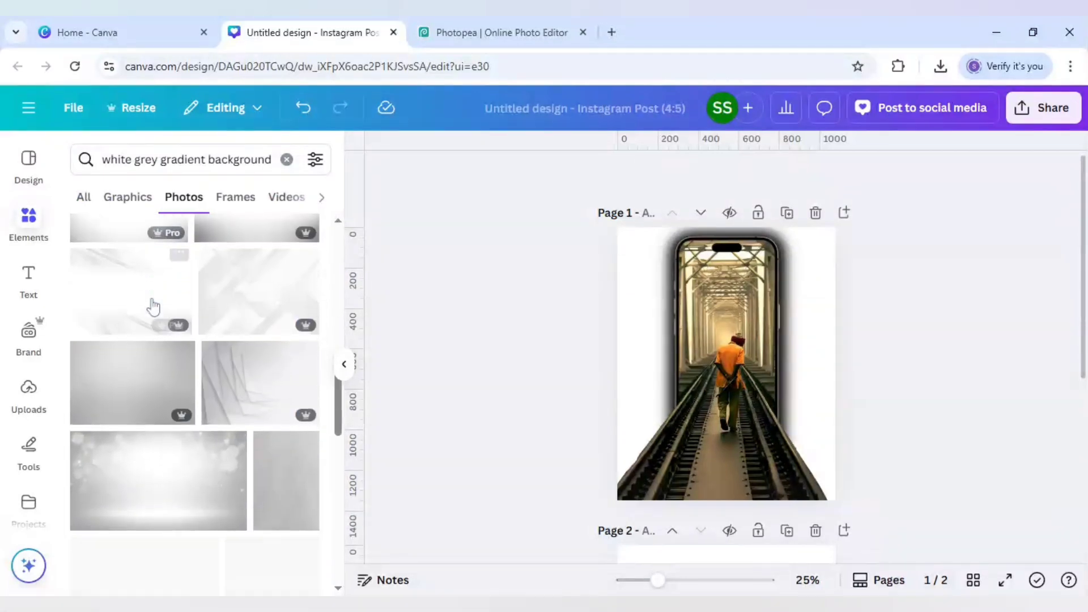
{"action": "scroll", "coordinate": [153, 306], "scroll_direction": "down", "scroll_amount": 4}
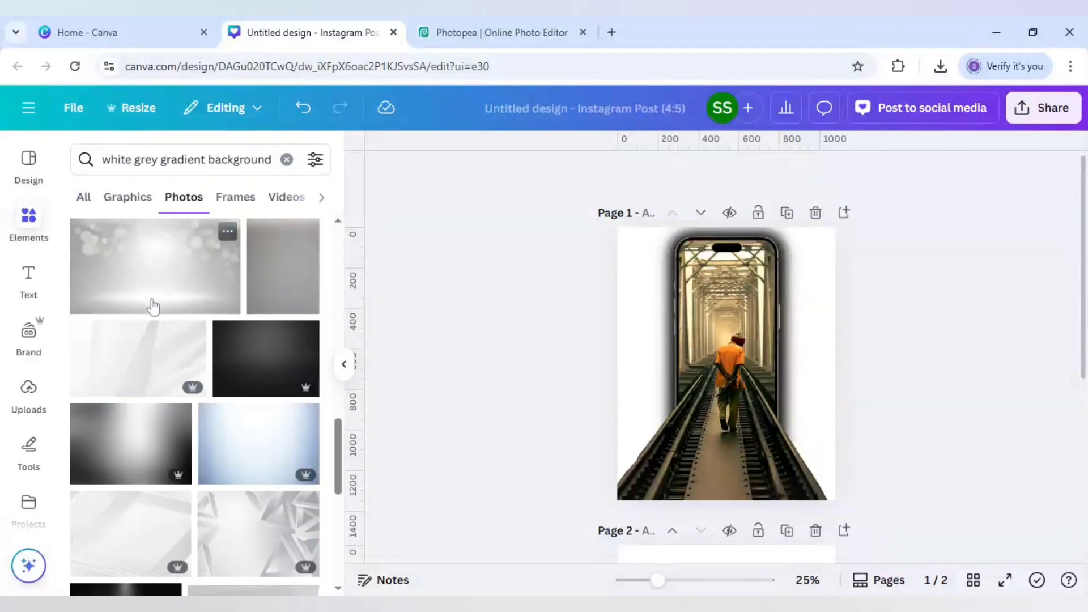
{"action": "left_click", "coordinate": [254, 448]}
{"action": "right_click", "coordinate": [744, 367]}
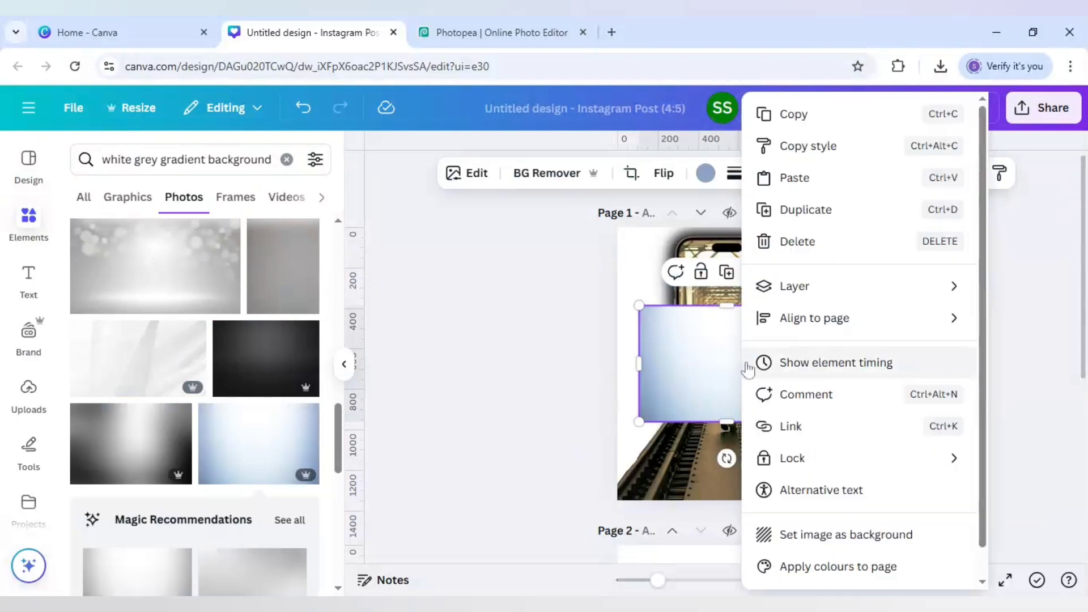
{"action": "left_click", "coordinate": [766, 535]}
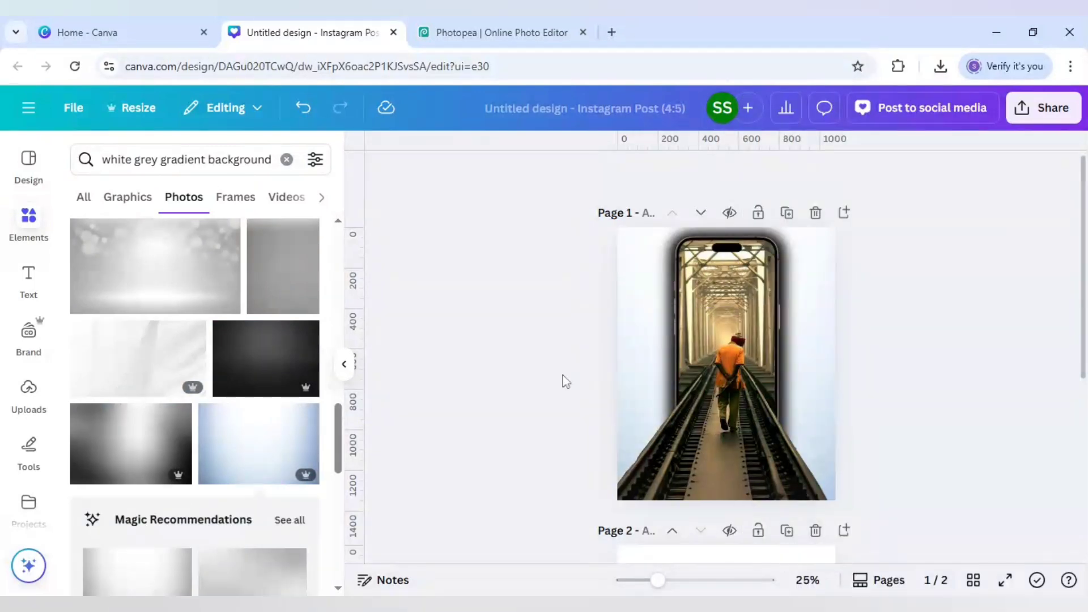